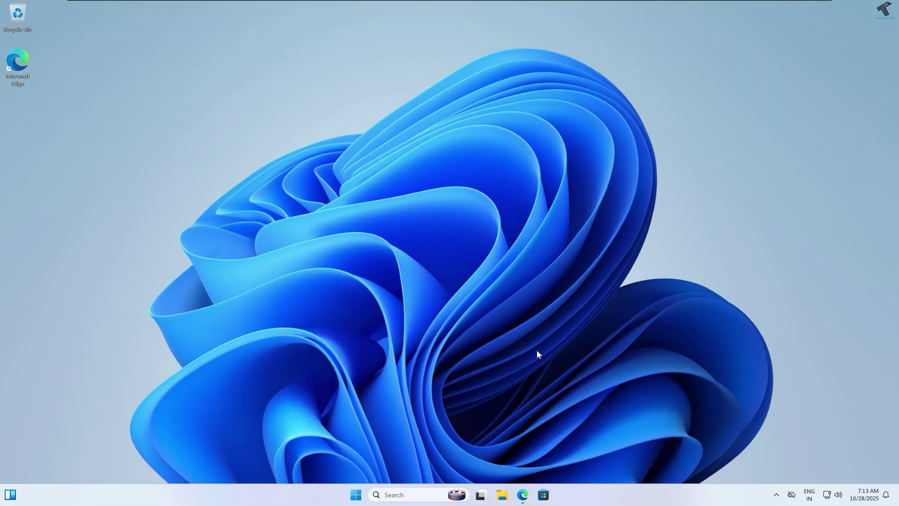
- Open This PC in File Explorer and look over the Local Disk (C:) contents and its free space
{"action": "left_click", "coordinate": [501, 493]}
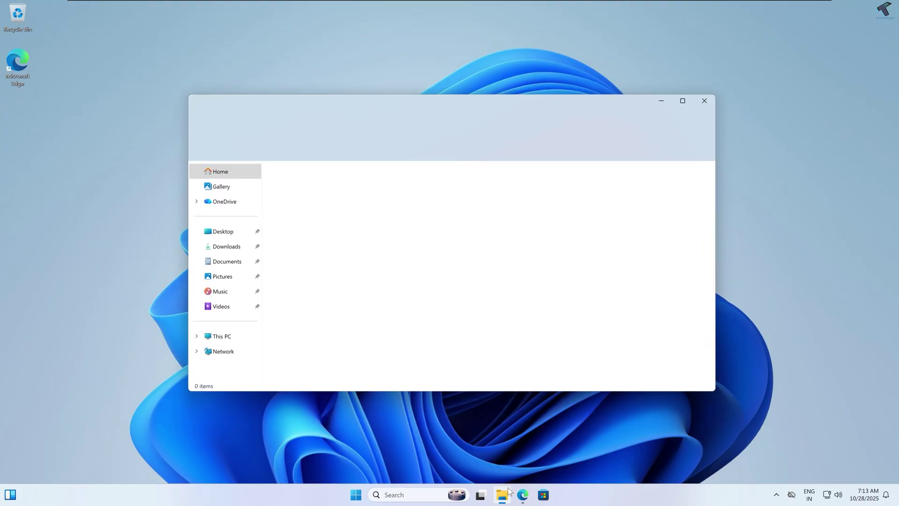
{"action": "left_click", "coordinate": [235, 337]}
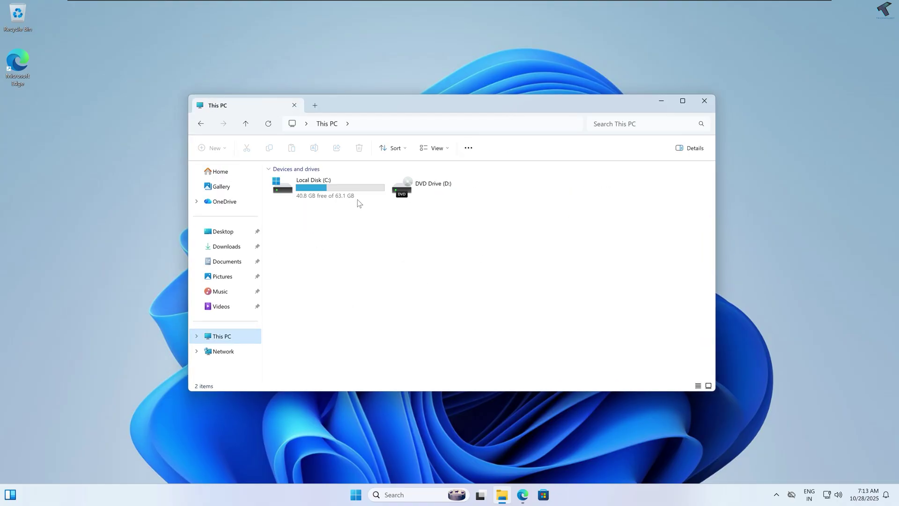
{"action": "left_click", "coordinate": [334, 197]}
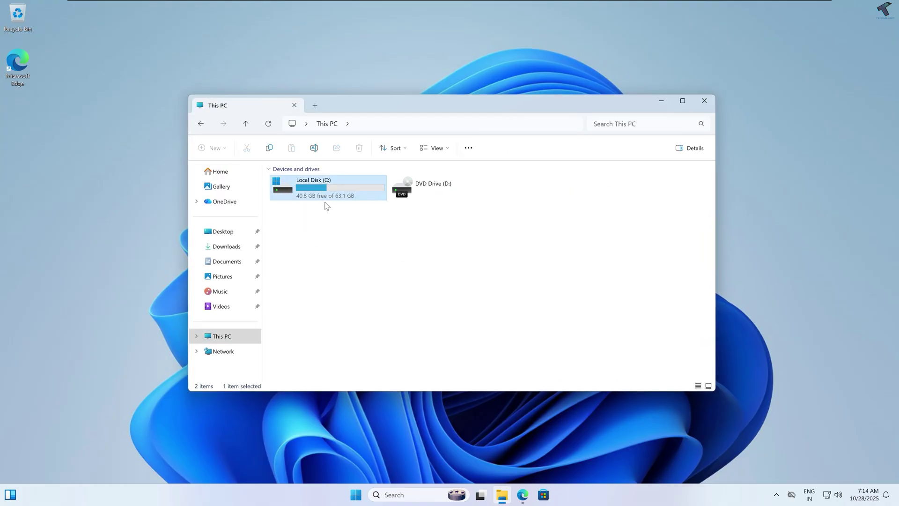
{"action": "double_click", "coordinate": [333, 188]}
{"action": "left_click_drag", "start_coordinate": [357, 275], "coordinate": [300, 162]}
{"action": "left_click", "coordinate": [196, 121]}
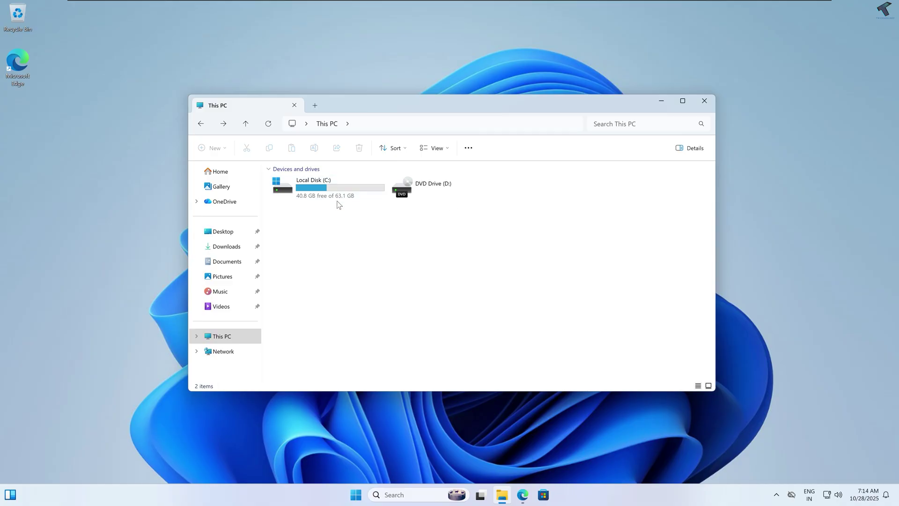
{"action": "left_click", "coordinate": [325, 194]}
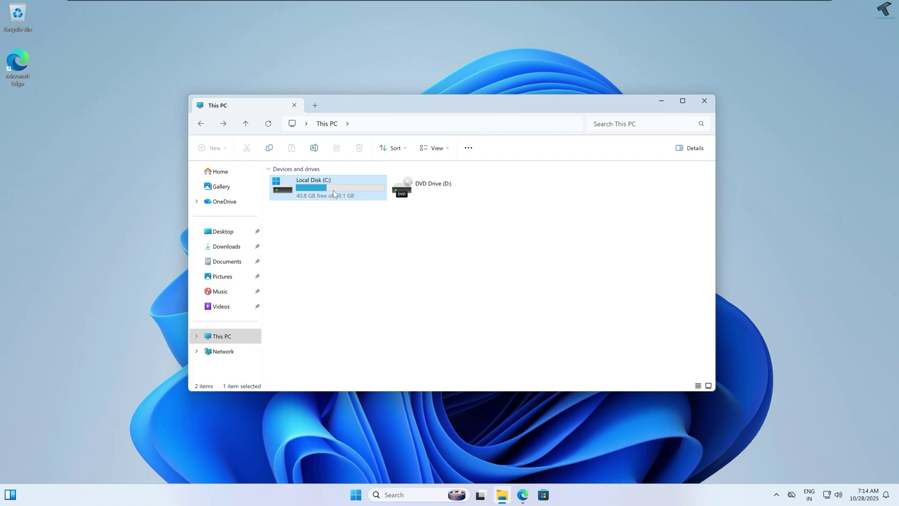
{"action": "mouse_move", "coordinate": [332, 189]}
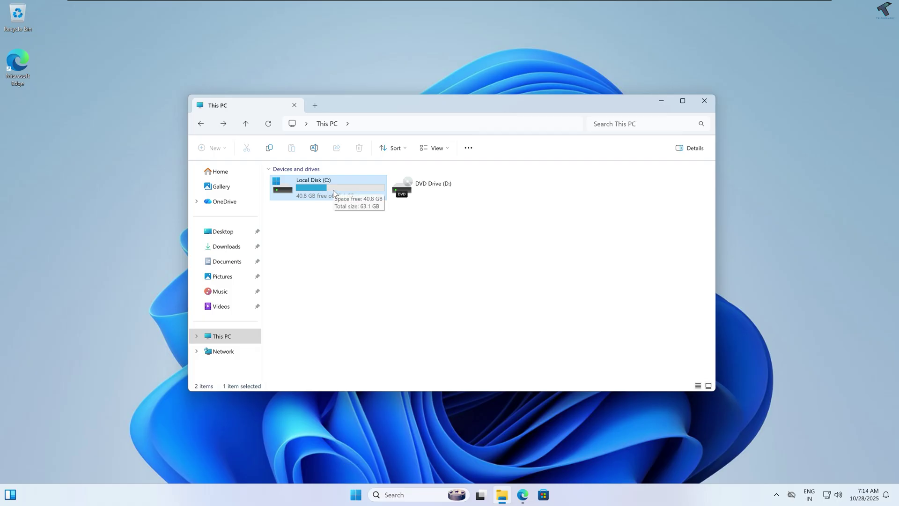
- Open Disk Management and move its window so the File Explorer drive list stays in view
{"action": "right_click", "coordinate": [356, 497]}
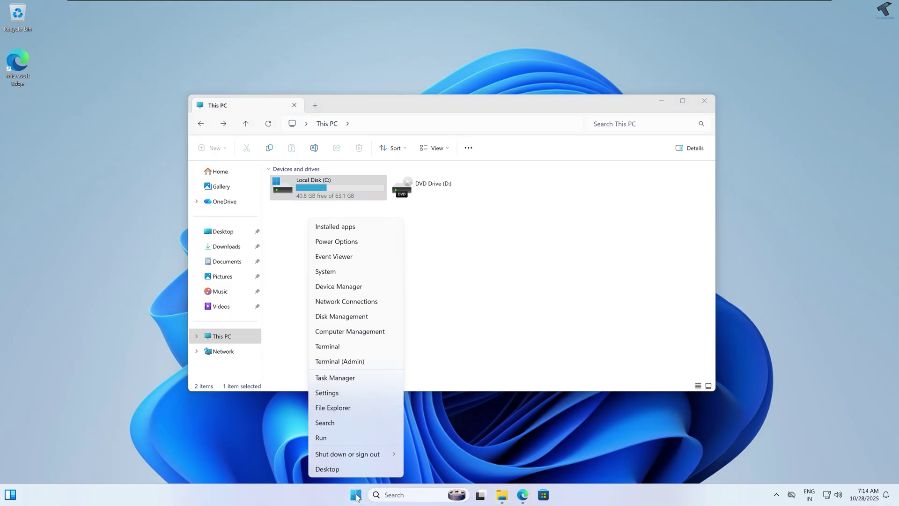
{"action": "left_click", "coordinate": [354, 317]}
{"action": "left_click_drag", "start_coordinate": [273, 54], "coordinate": [583, 128]}
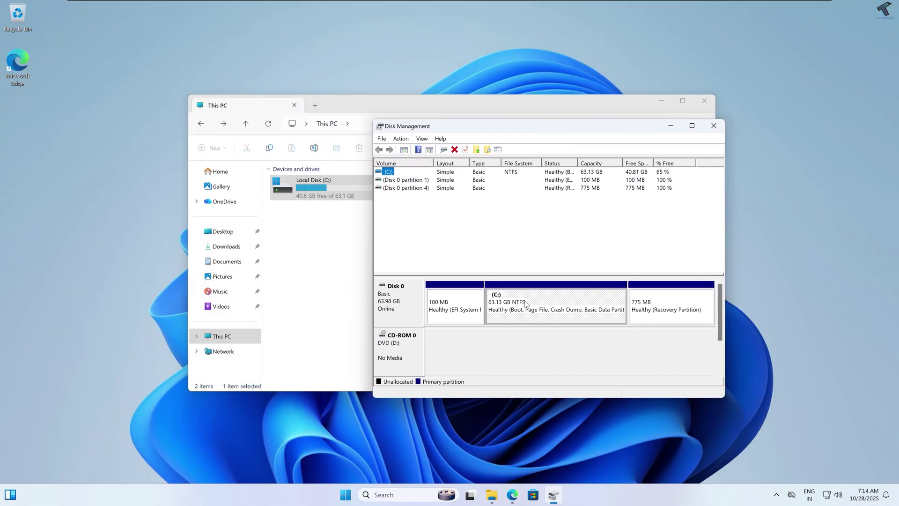
- Shrink the C: volume on Disk 0 by 15738 MB
{"action": "left_click", "coordinate": [525, 303]}
{"action": "right_click", "coordinate": [523, 303]}
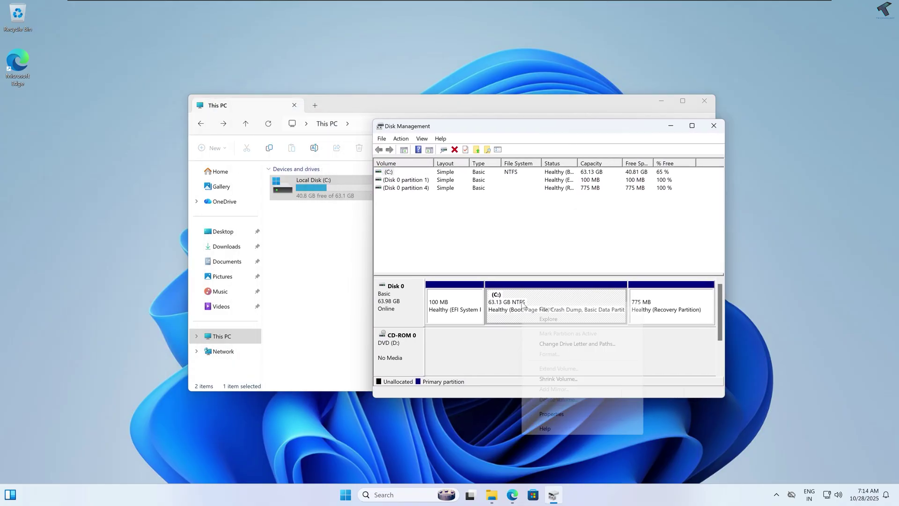
{"action": "left_click", "coordinate": [563, 379]}
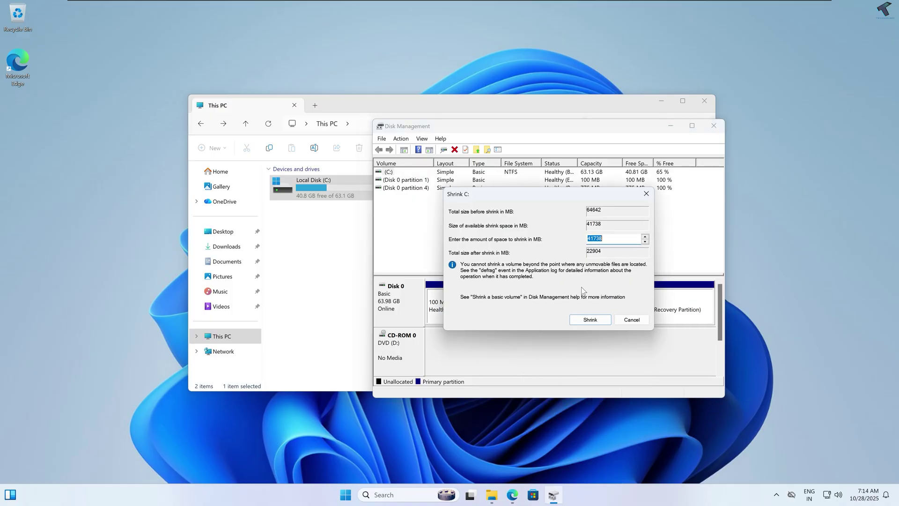
{"action": "key", "text": "Home"}
{"action": "key", "text": "shift+Right"}
{"action": "key", "text": "shift+Right"}
{"action": "type", "text": "15"}
{"action": "key", "text": "ctrl+a"}
{"action": "left_click", "coordinate": [591, 319]}
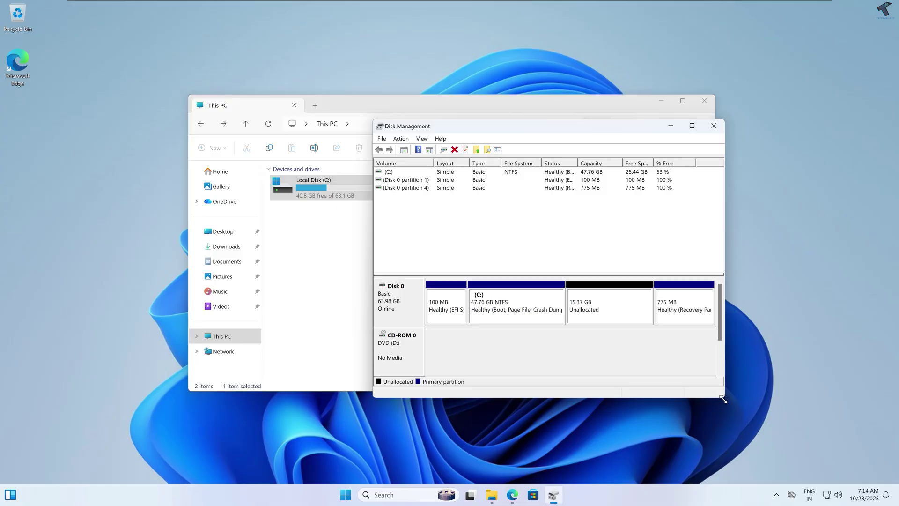
- Create a simple volume in Disk 0's unallocated space with drive letter E, formatted as NTFS and labelled New Volume
{"action": "left_click", "coordinate": [654, 317]}
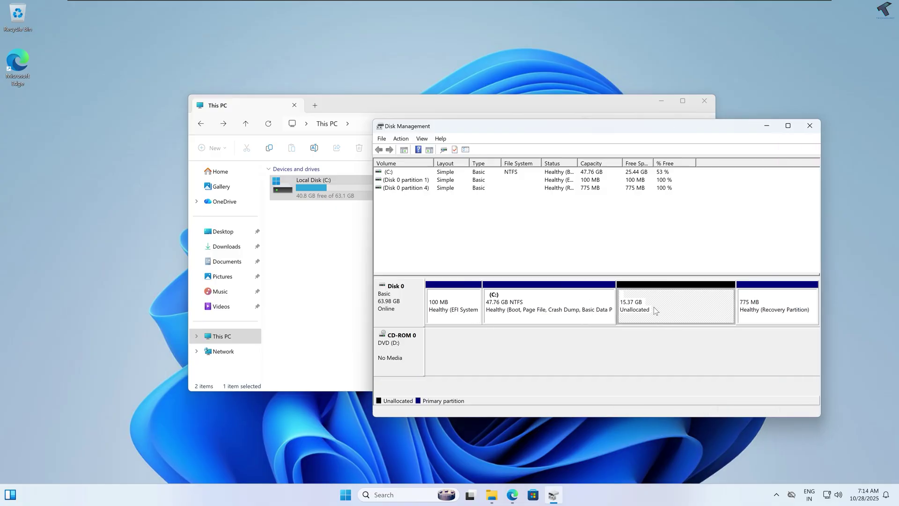
{"action": "right_click", "coordinate": [657, 312]}
{"action": "left_click", "coordinate": [679, 314]}
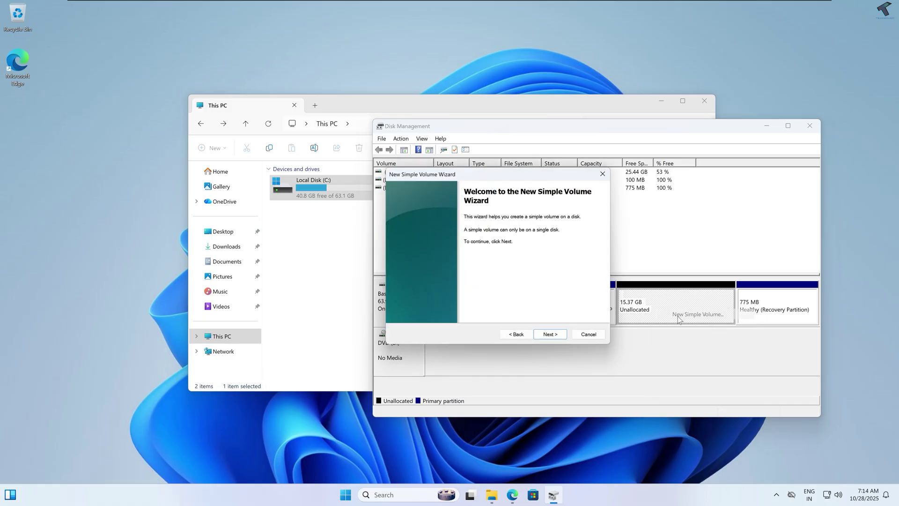
{"action": "left_click", "coordinate": [569, 342]}
{"action": "key", "text": "Right"}
{"action": "left_click", "coordinate": [568, 340]}
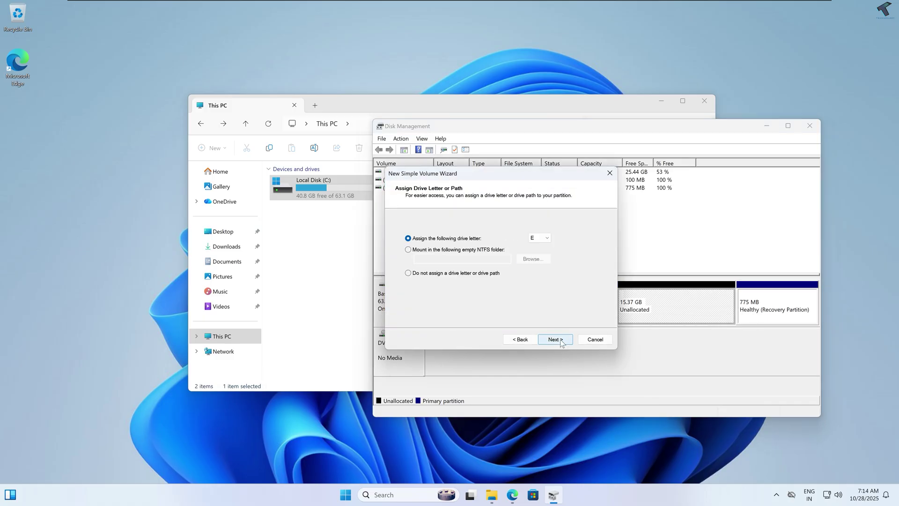
{"action": "left_click", "coordinate": [562, 342]}
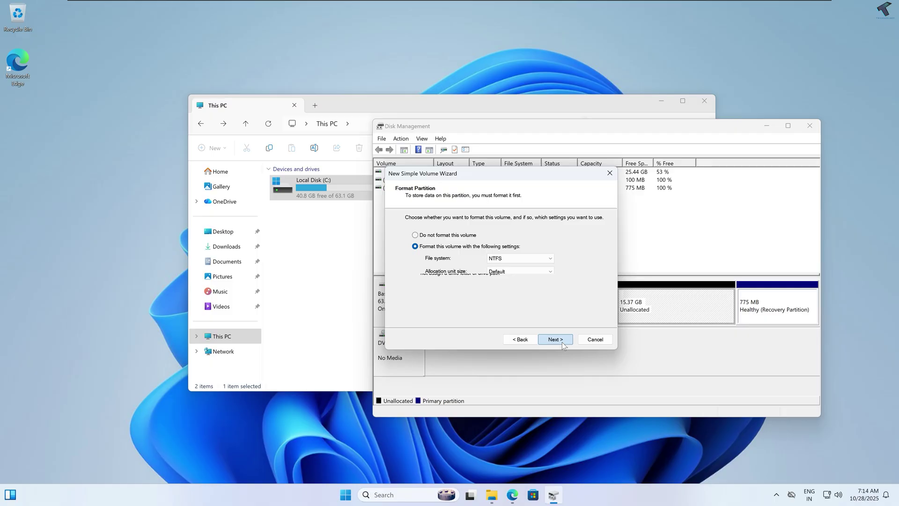
{"action": "left_click", "coordinate": [529, 258]}
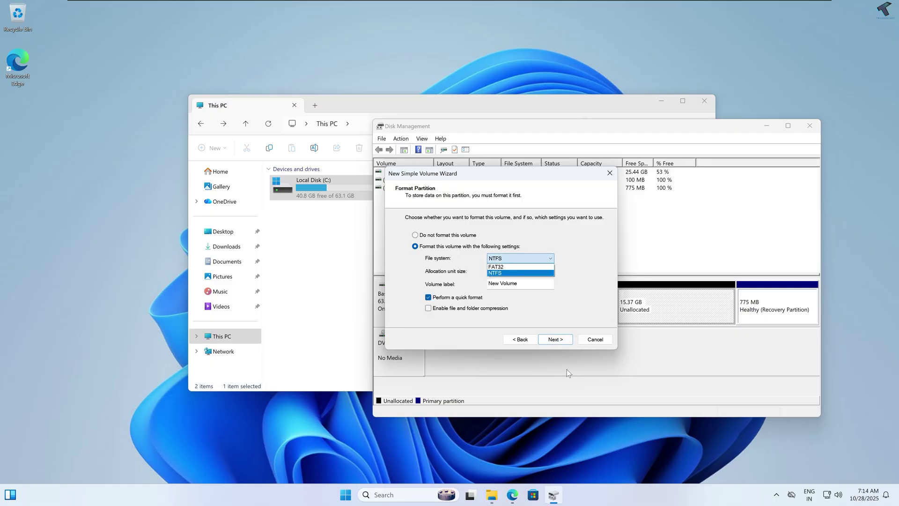
{"action": "left_click", "coordinate": [515, 265]}
{"action": "left_click", "coordinate": [555, 341]}
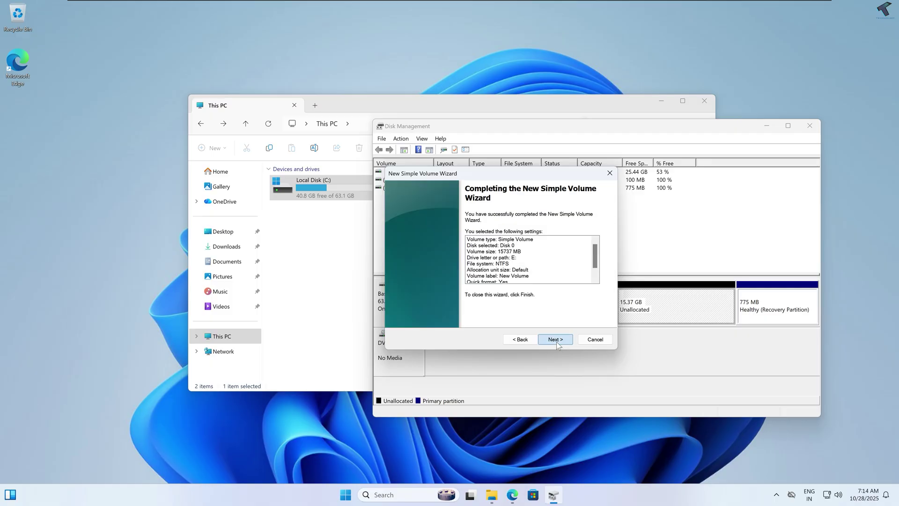
{"action": "left_click", "coordinate": [556, 341]}
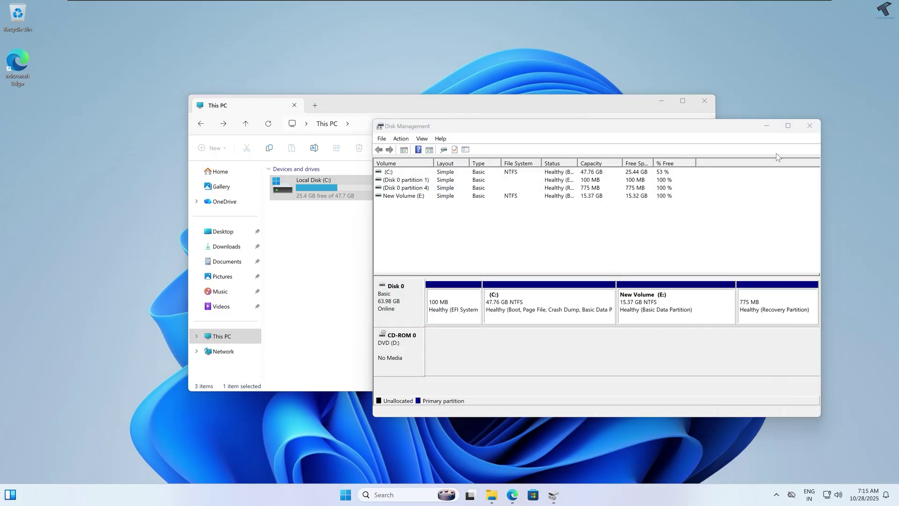
- Close Disk Management and open the New Volume (E:) drive in File Explorer
{"action": "left_click", "coordinate": [809, 125]}
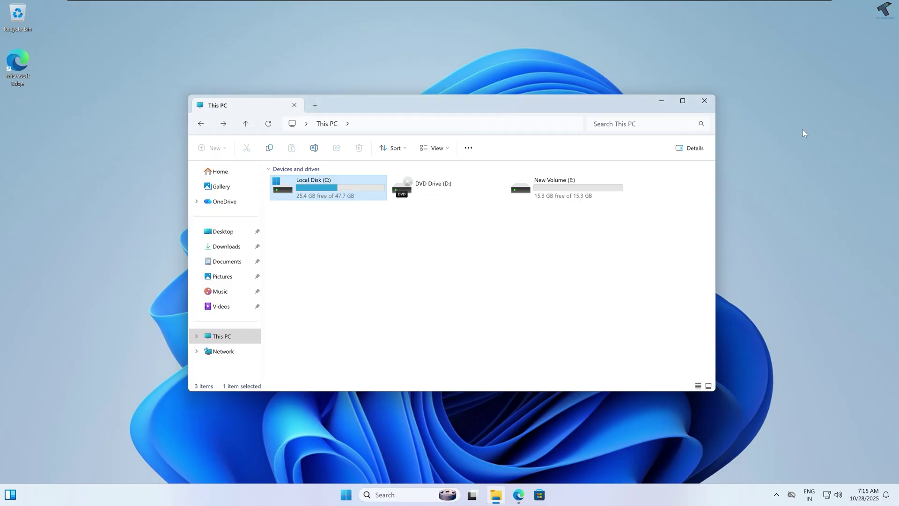
{"action": "left_click", "coordinate": [569, 187]}
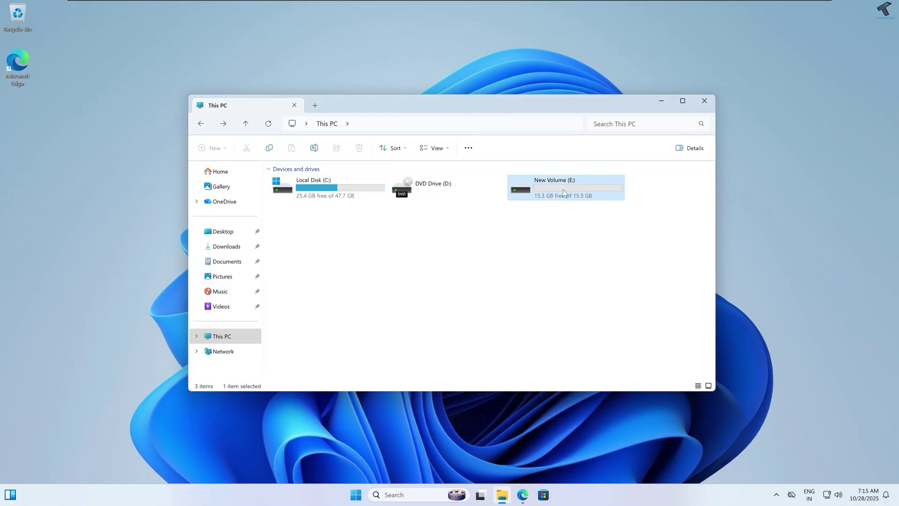
{"action": "mouse_move", "coordinate": [564, 187]}
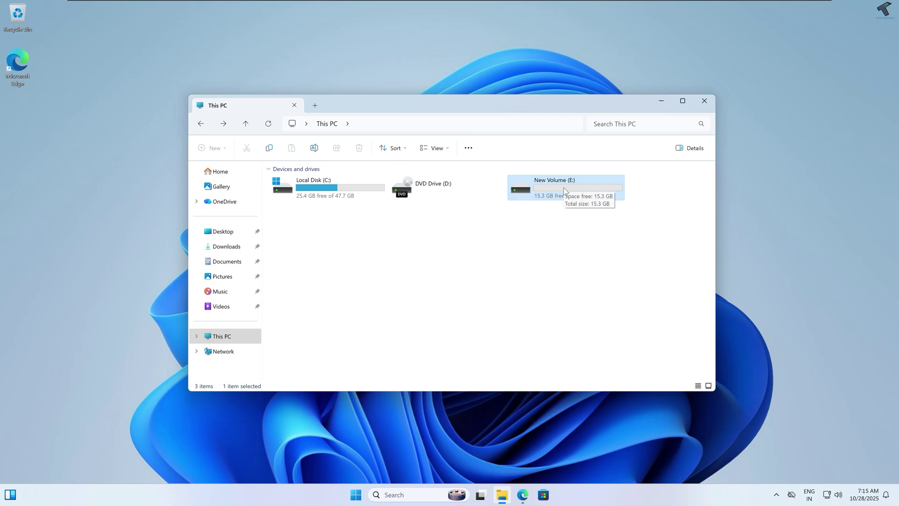
{"action": "double_click", "coordinate": [563, 187]}
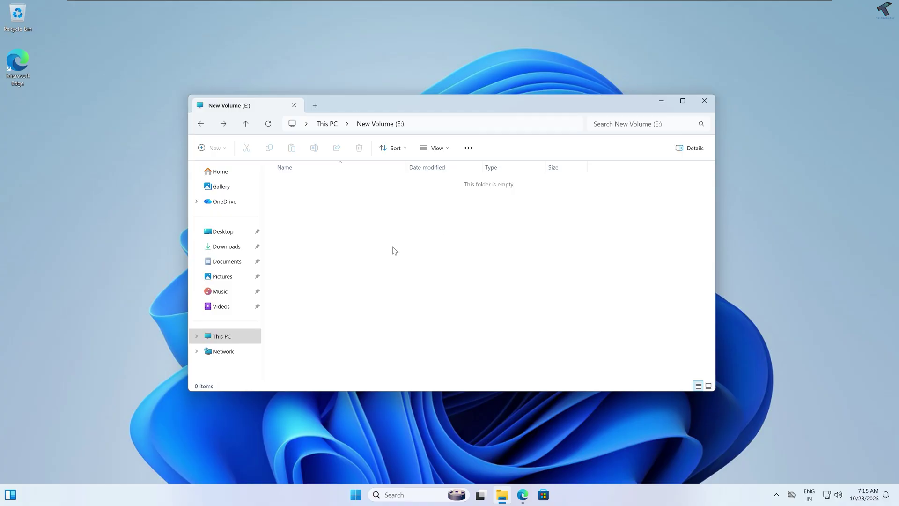
- Create a folder named Shares in the root of the E: drive
{"action": "right_click", "coordinate": [352, 215]}
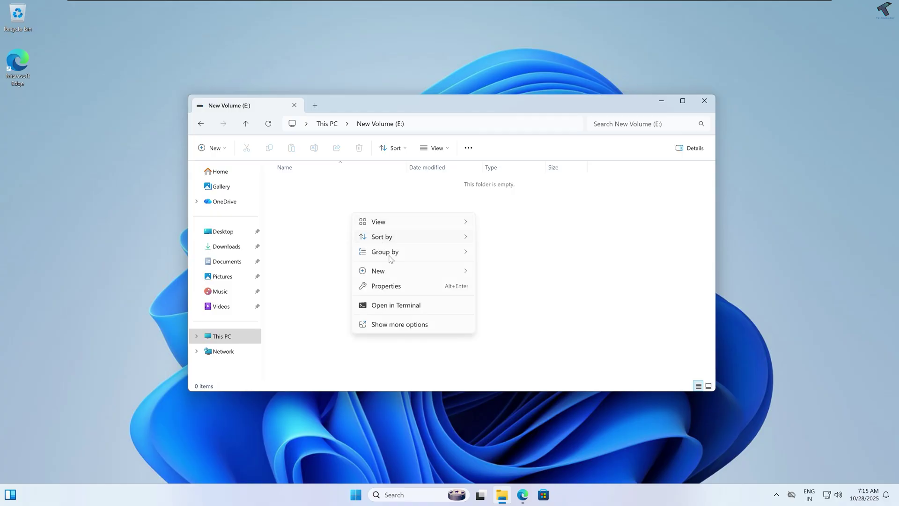
{"action": "mouse_move", "coordinate": [396, 269]}
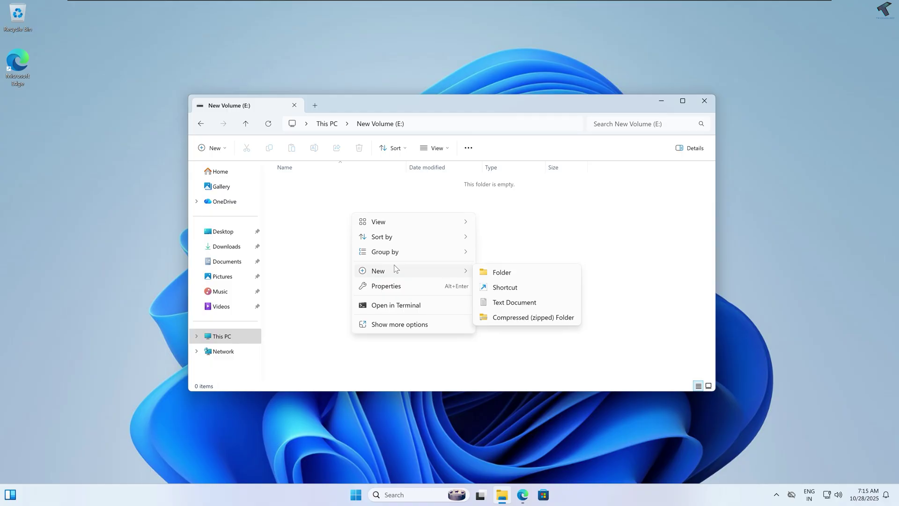
{"action": "left_click", "coordinate": [493, 273]}
{"action": "type", "text": "Shares"}
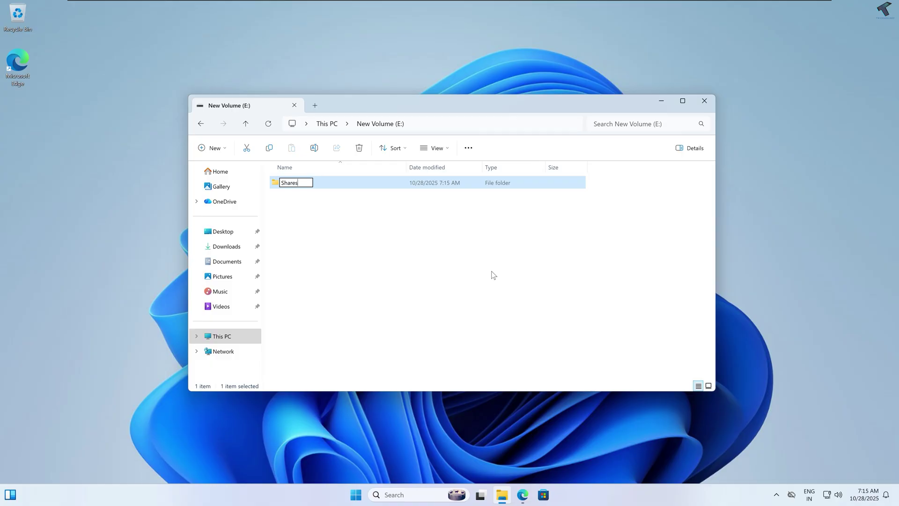
{"action": "left_click", "coordinate": [493, 274]}
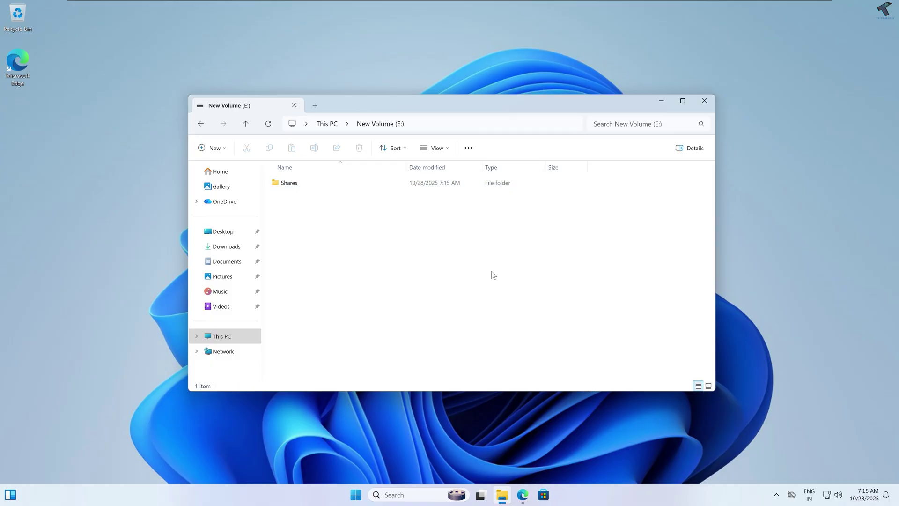
- Open the Shares folder and create a subfolder named CompanyFiles in it
{"action": "double_click", "coordinate": [314, 187]}
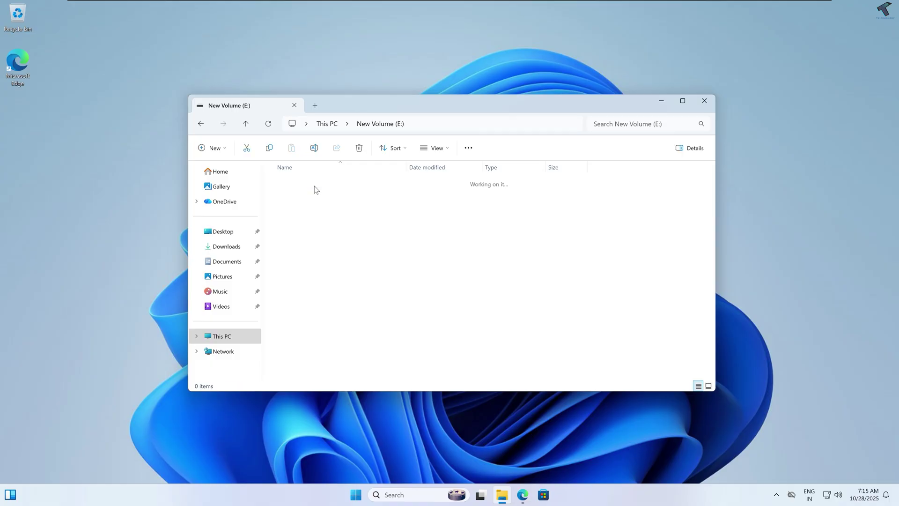
{"action": "right_click", "coordinate": [334, 210]}
{"action": "mouse_move", "coordinate": [393, 288]}
{"action": "left_click", "coordinate": [479, 284]}
{"action": "type", "text": "CompanyFiles"}
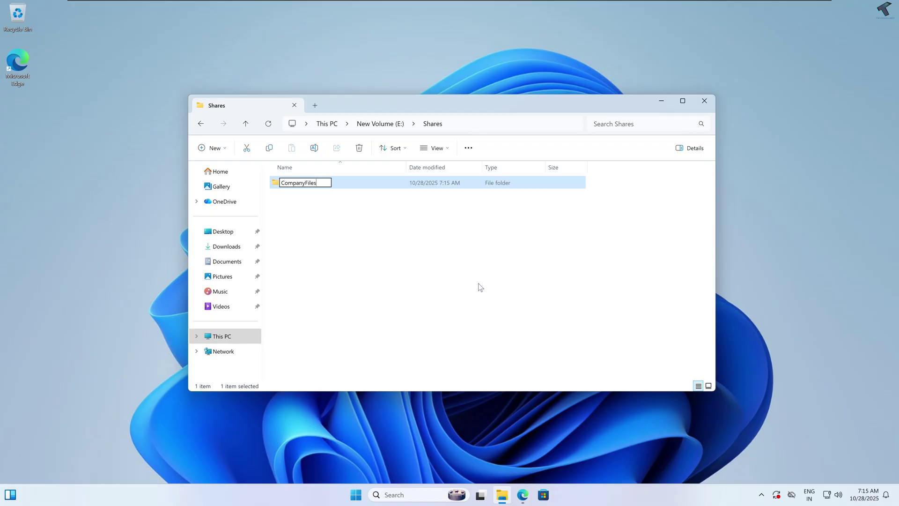
{"action": "left_click", "coordinate": [398, 220]}
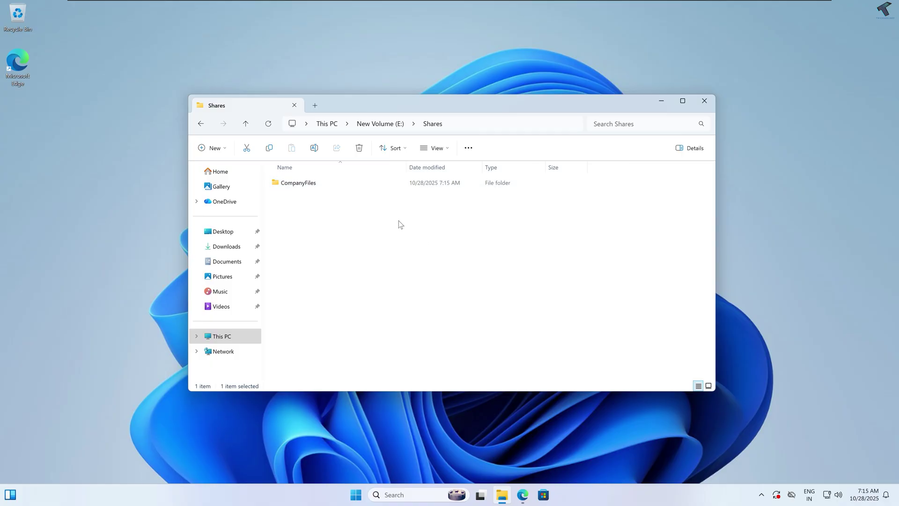
- Look inside the CompanyFiles folder and return to the Shares folder
{"action": "left_click", "coordinate": [332, 185]}
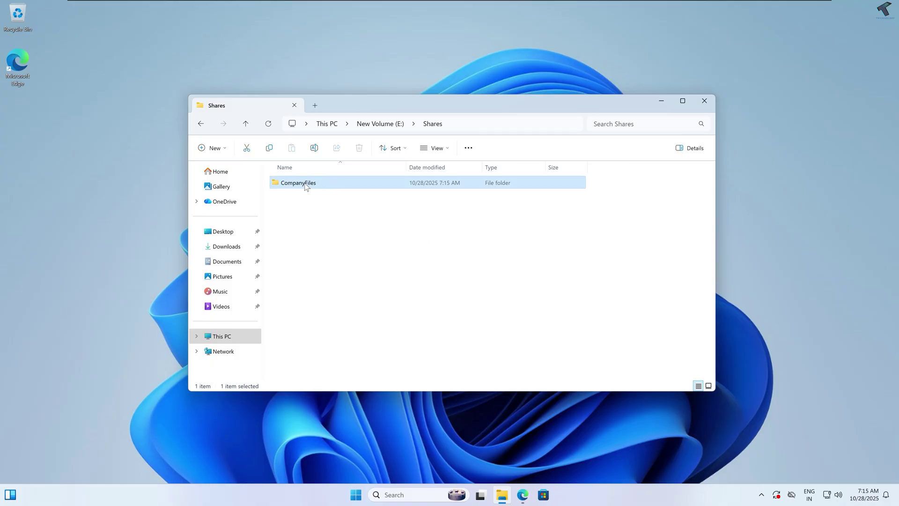
{"action": "left_click", "coordinate": [304, 185]}
{"action": "left_click", "coordinate": [351, 182]}
{"action": "double_click", "coordinate": [350, 183]}
{"action": "left_click", "coordinate": [201, 123]}
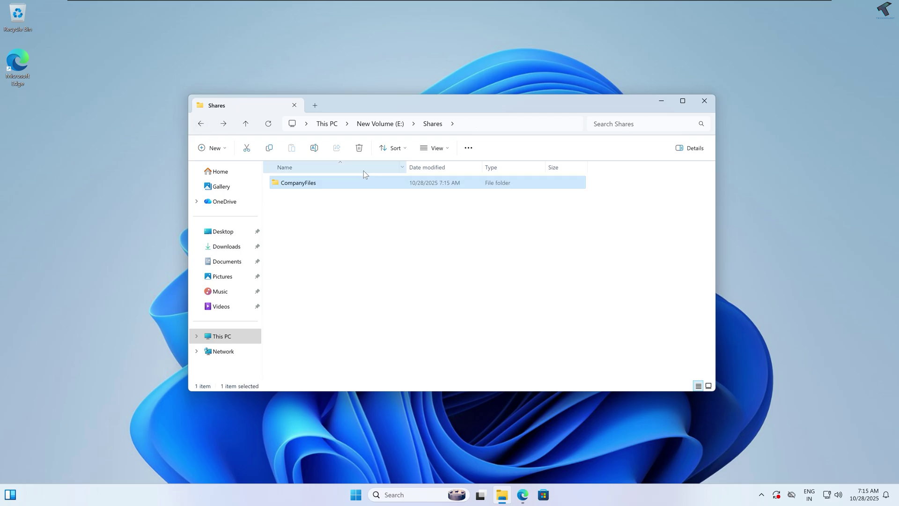
- Search for powershell and launch Windows PowerShell as administrator, allowing it to make changes to the device
{"action": "left_click", "coordinate": [356, 494]}
{"action": "type", "text": "powershell"}
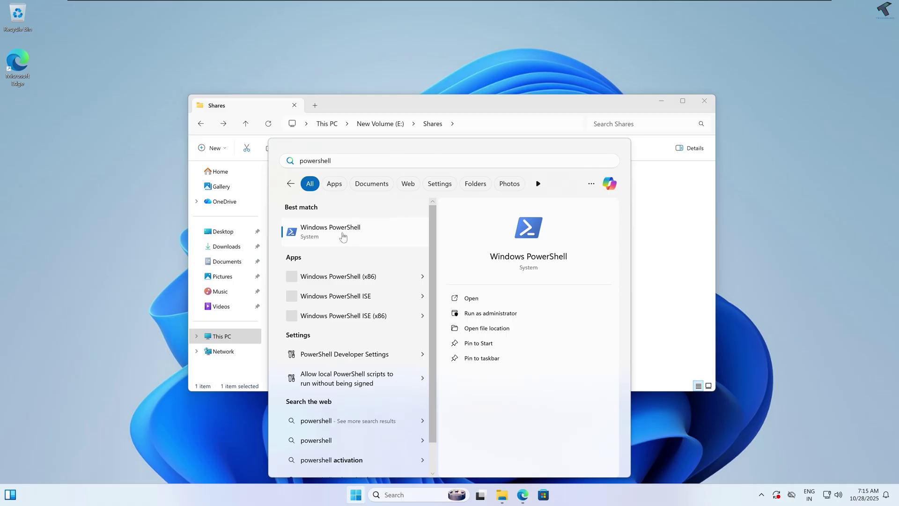
{"action": "right_click", "coordinate": [344, 233]}
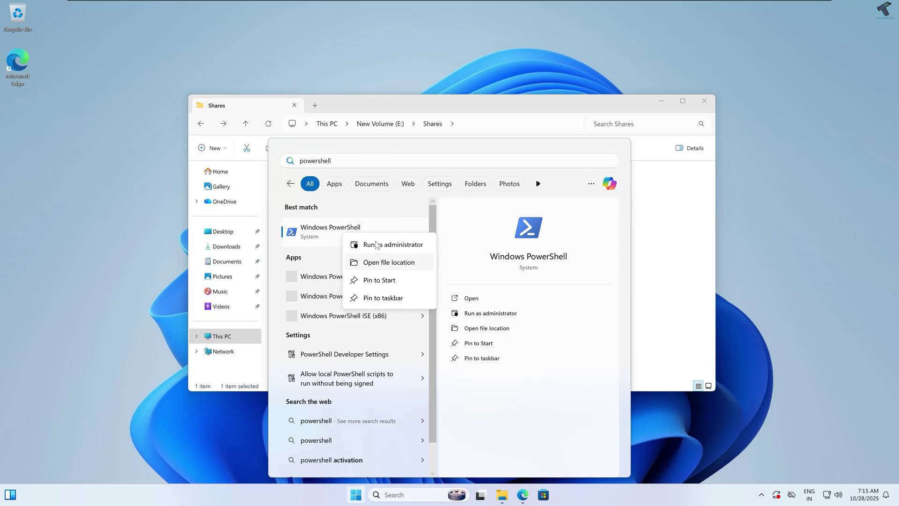
{"action": "left_click", "coordinate": [474, 313]}
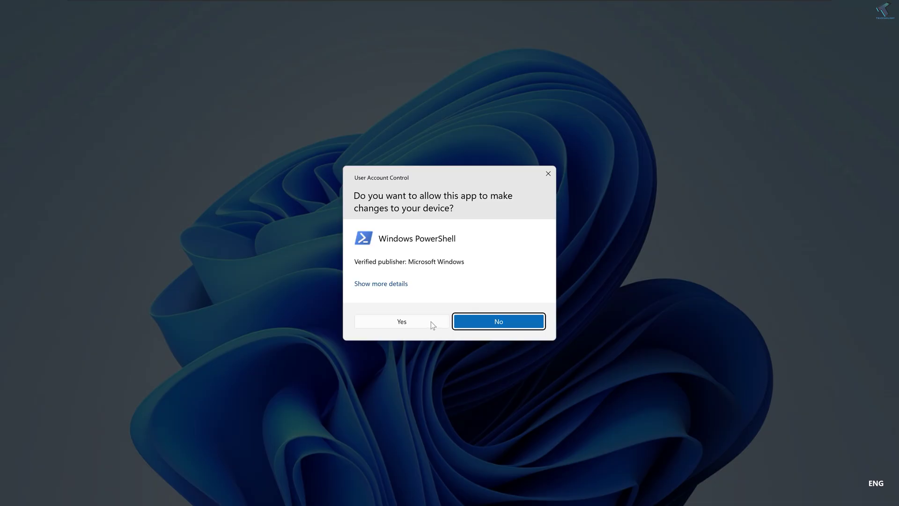
{"action": "left_click", "coordinate": [431, 321]}
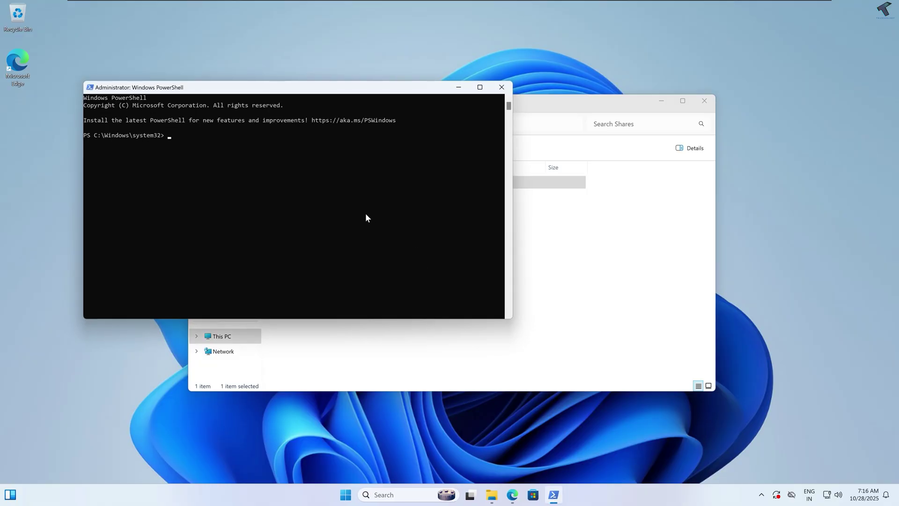
- Enlarge the PowerShell text, reposition its window, and switch to the file server guide in Edge to find the local user account commands
{"action": "scroll", "coordinate": [365, 213], "scroll_direction": "up", "scroll_amount": 4, "text": "ctrl"}
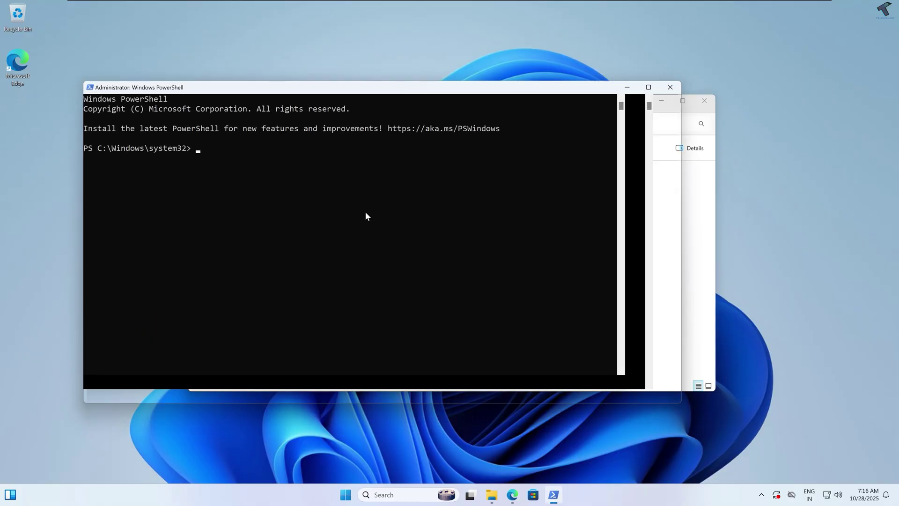
{"action": "left_click_drag", "start_coordinate": [387, 95], "coordinate": [476, 125]}
{"action": "left_click", "coordinate": [512, 495]}
{"action": "scroll", "coordinate": [369, 254], "scroll_direction": "up", "scroll_amount": 10}
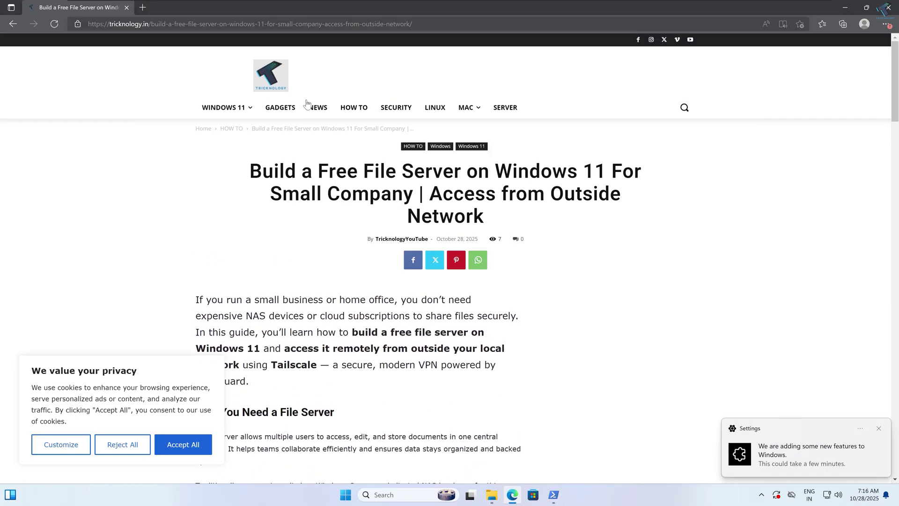
{"action": "left_click", "coordinate": [879, 429]}
{"action": "scroll", "coordinate": [558, 227], "scroll_direction": "down", "scroll_amount": 4}
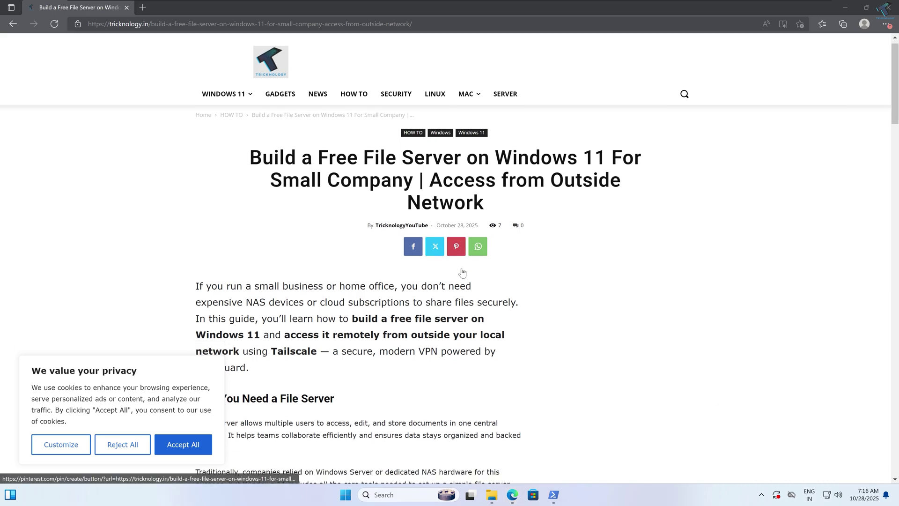
{"action": "scroll", "coordinate": [362, 209], "scroll_direction": "down", "scroll_amount": 7}
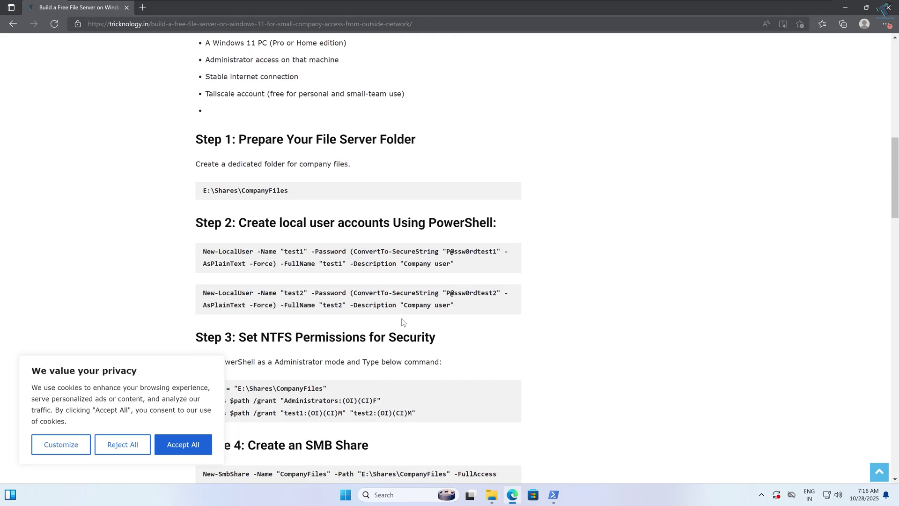
- Examine the user names and passwords used in the two New-LocalUser commands of the guide's Step 2
{"action": "double_click", "coordinate": [333, 263]}
{"action": "left_click_drag", "start_coordinate": [342, 305], "coordinate": [284, 293]}
{"action": "left_click_drag", "start_coordinate": [296, 252], "coordinate": [288, 252]}
{"action": "left_click_drag", "start_coordinate": [446, 251], "coordinate": [497, 251]}
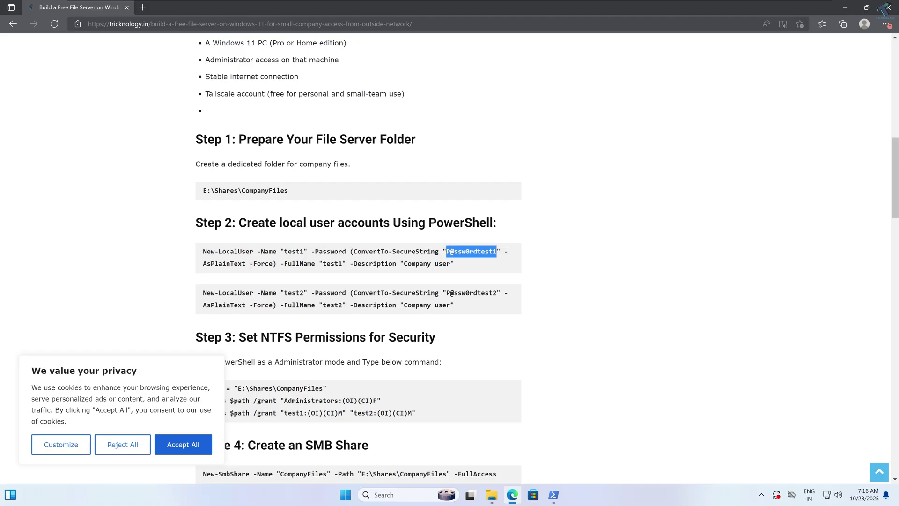
{"action": "left_click_drag", "start_coordinate": [446, 292], "coordinate": [496, 292]}
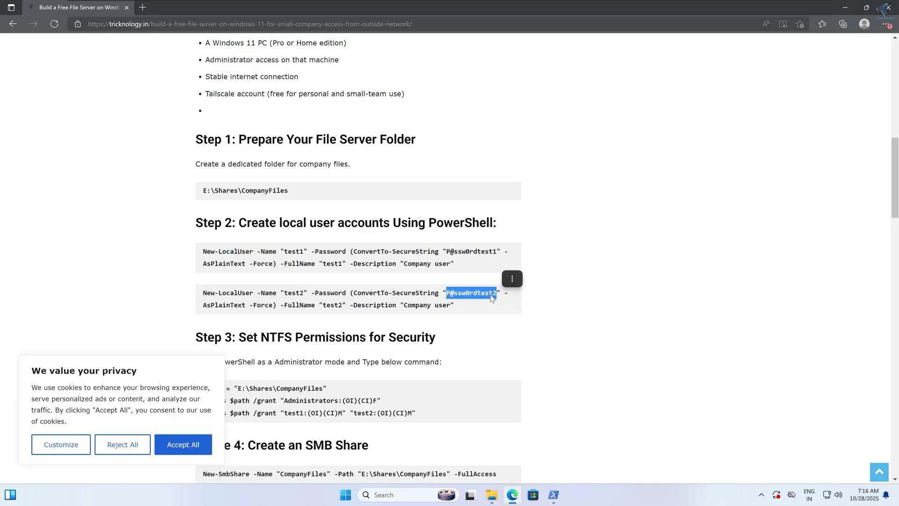
- Copy the guide's New-LocalUser command for test1, including its account password, and run it in PowerShell
{"action": "left_click_drag", "start_coordinate": [467, 266], "coordinate": [201, 247]}
{"action": "right_click", "coordinate": [319, 253]}
{"action": "left_click", "coordinate": [345, 257]}
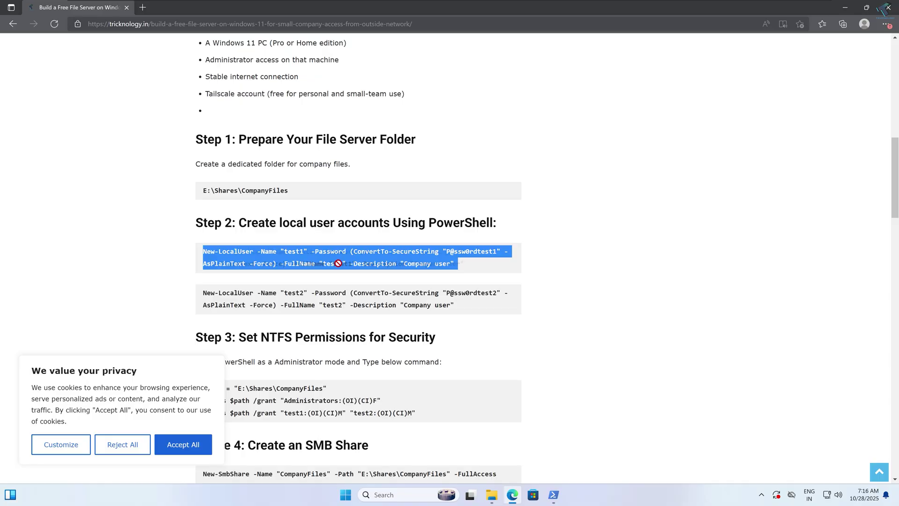
{"action": "left_click", "coordinate": [553, 495]}
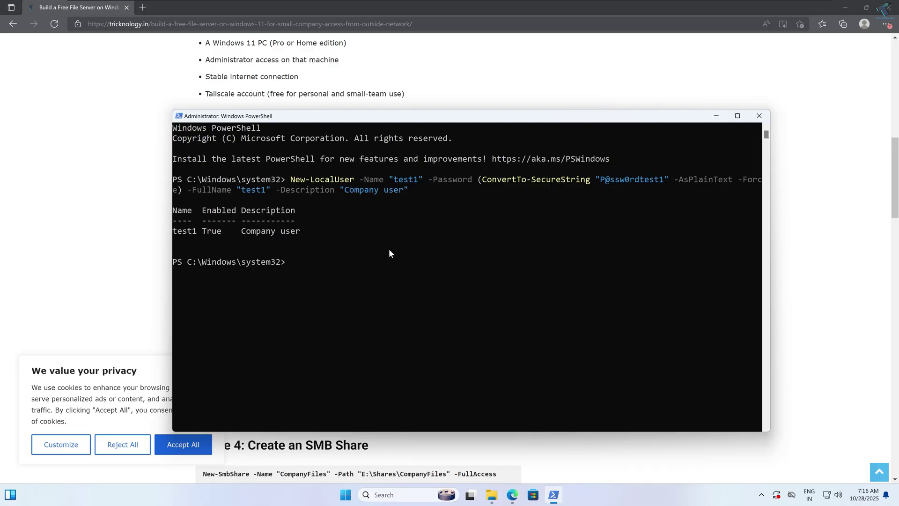
{"action": "left_click_drag", "start_coordinate": [173, 233], "coordinate": [198, 233]}
{"action": "left_click", "coordinate": [152, 232]}
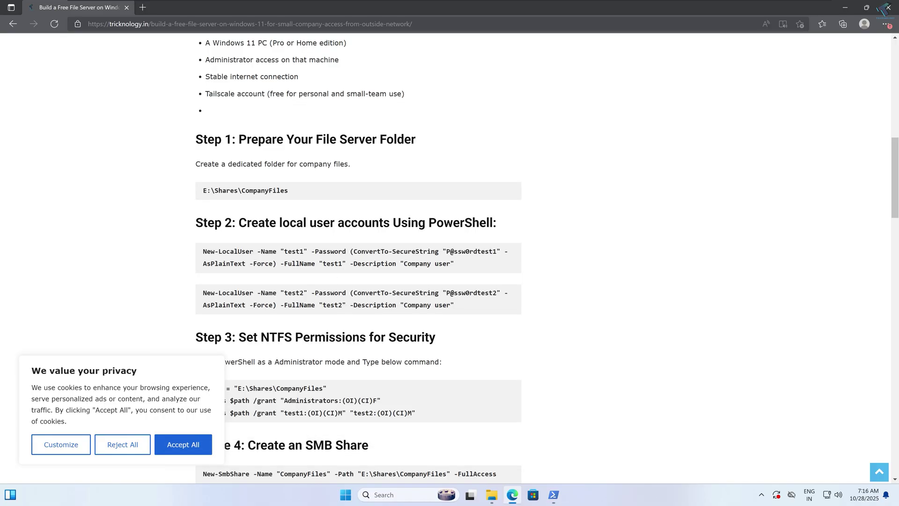
{"action": "left_click_drag", "start_coordinate": [456, 307], "coordinate": [199, 294]}
{"action": "right_click", "coordinate": [276, 294]}
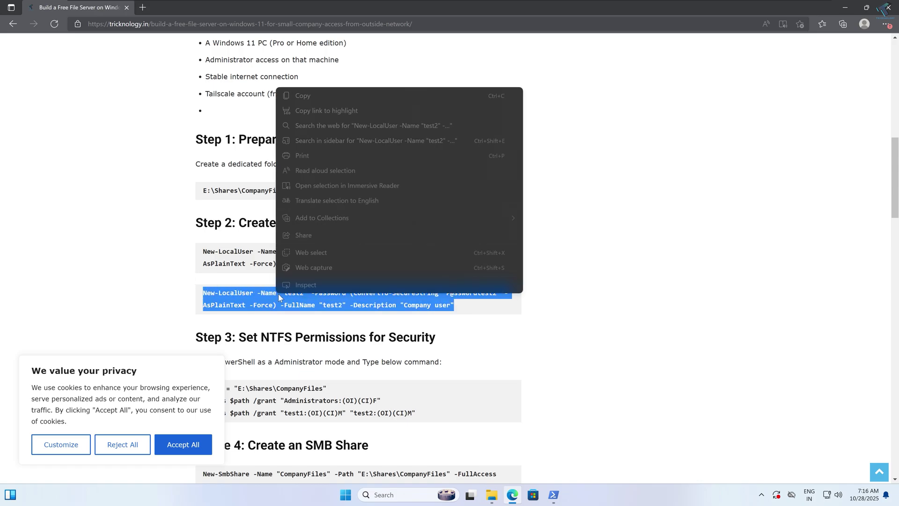
{"action": "left_click", "coordinate": [313, 96]}
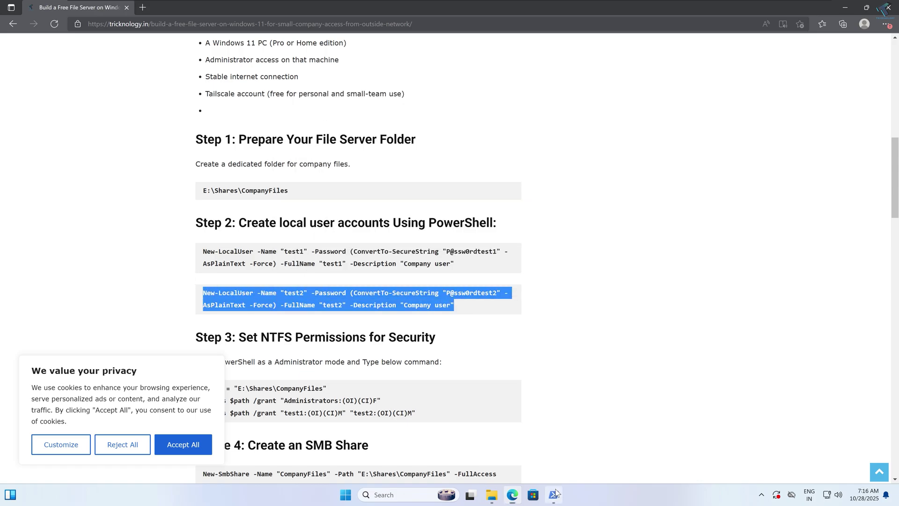
{"action": "left_click", "coordinate": [554, 495]}
{"action": "left_click", "coordinate": [372, 272]}
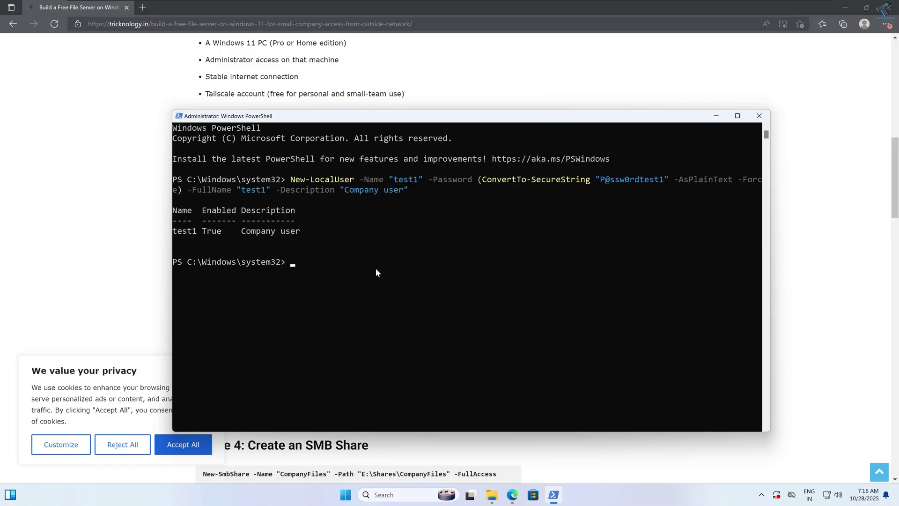
{"action": "right_click", "coordinate": [340, 282]}
{"action": "key", "text": "Escape"}
{"action": "key", "text": "alt+Tab"}
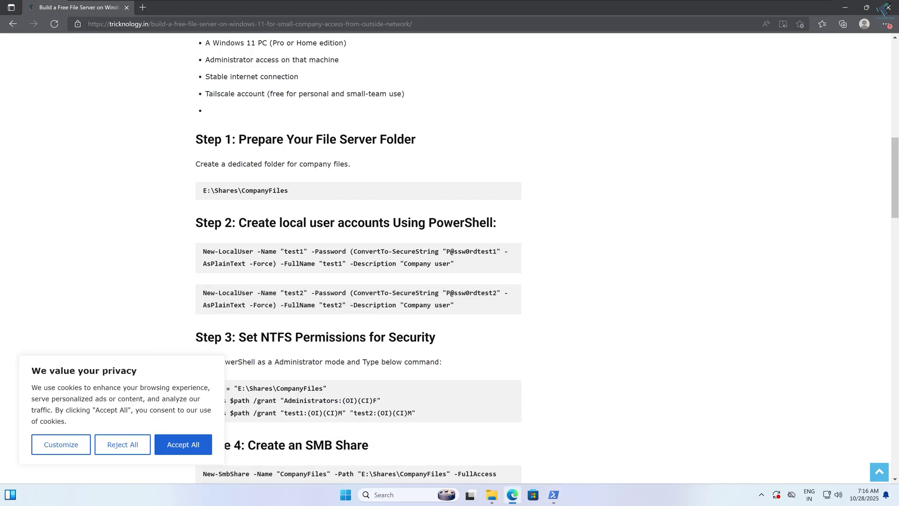
- Copy the guide's New-LocalUser command for test2, including its account password, and run it in PowerShell
{"action": "left_click_drag", "start_coordinate": [247, 292], "coordinate": [204, 292]}
{"action": "key", "text": "ctrl+c"}
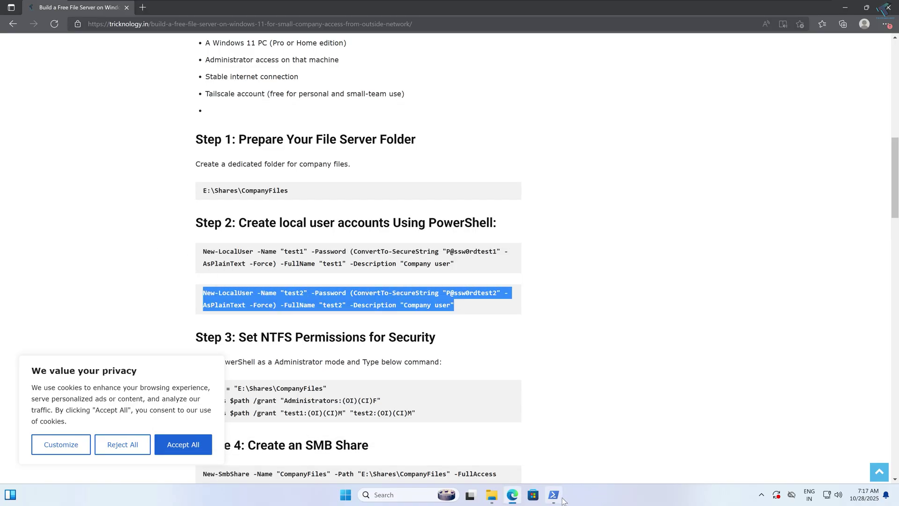
{"action": "left_click", "coordinate": [553, 495]}
{"action": "right_click", "coordinate": [413, 295]}
{"action": "key", "text": "Return"}
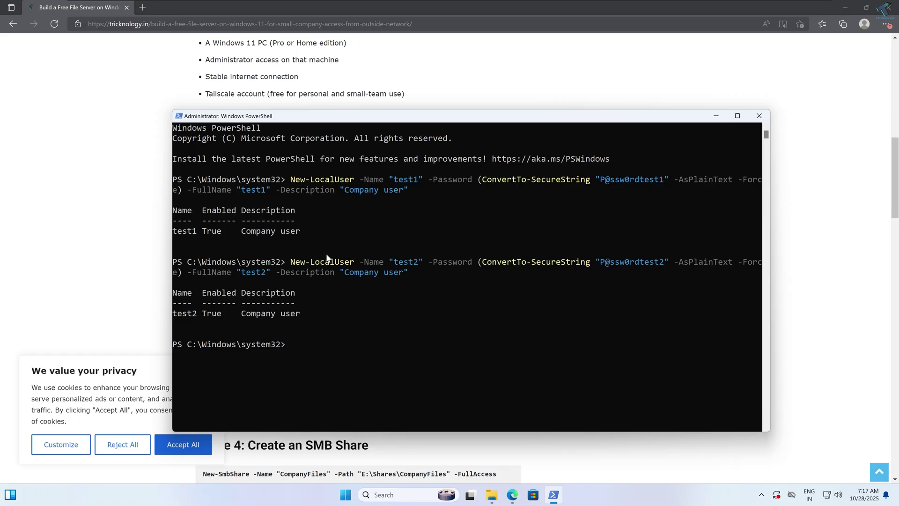
- List the local accounts with net users and look for the test1 and test2 entries
{"action": "type", "text": "net users"}
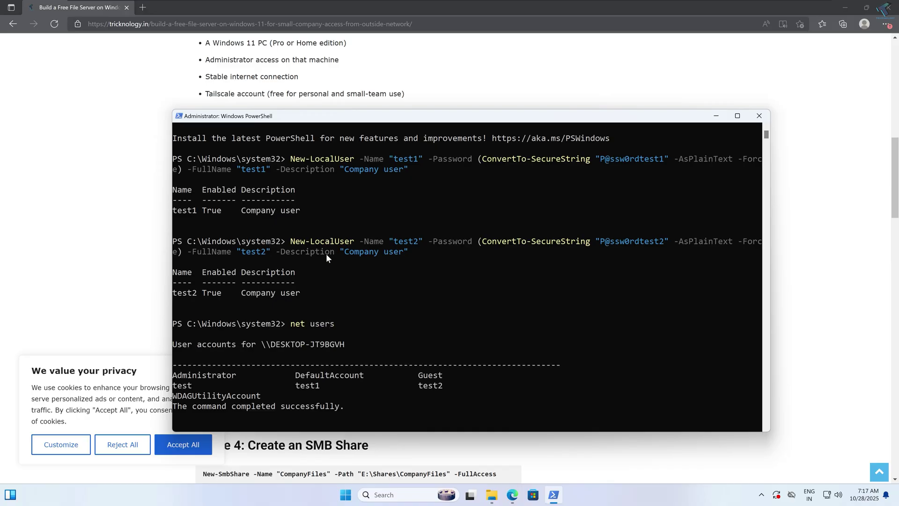
{"action": "left_click_drag", "start_coordinate": [296, 323], "coordinate": [320, 325]}
{"action": "left_click_drag", "start_coordinate": [414, 323], "coordinate": [442, 328]}
{"action": "left_click", "coordinate": [465, 326]}
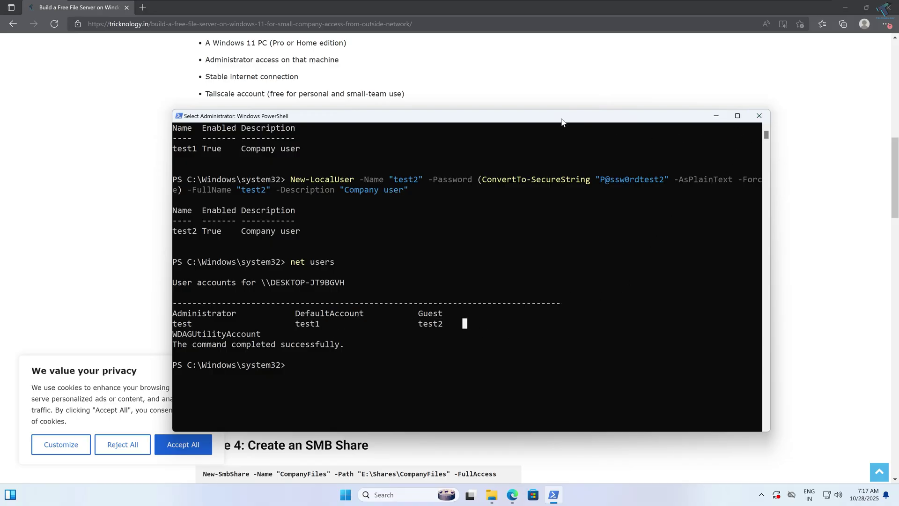
- Find the guide's Step 3 on NTFS permissions and open the security properties of the CompanyFiles folder in File Explorer
{"action": "left_click", "coordinate": [757, 119]}
{"action": "scroll", "coordinate": [166, 248], "scroll_direction": "down", "scroll_amount": 3}
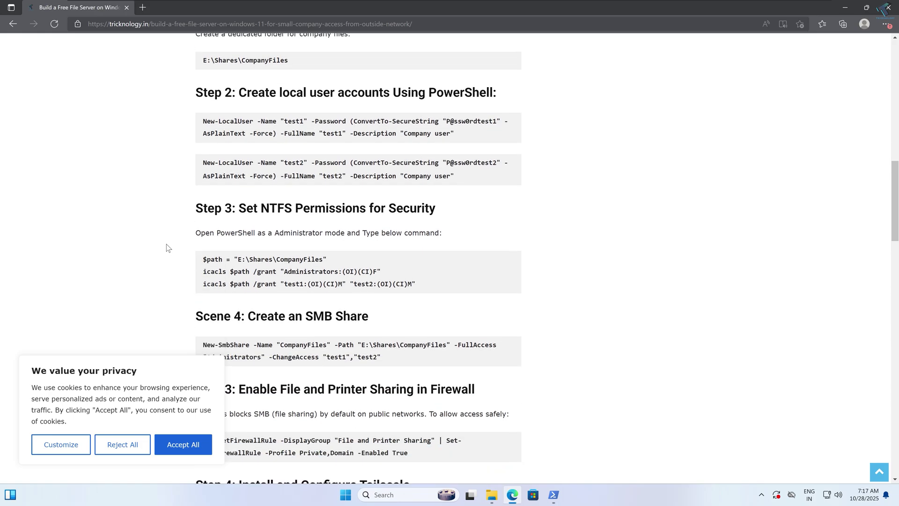
{"action": "left_click_drag", "start_coordinate": [238, 203], "coordinate": [456, 210]}
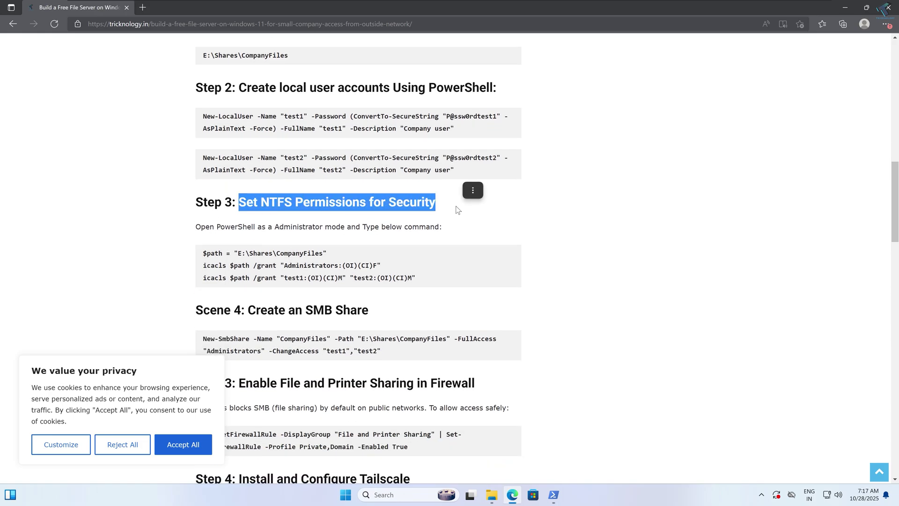
{"action": "left_click", "coordinate": [492, 497]}
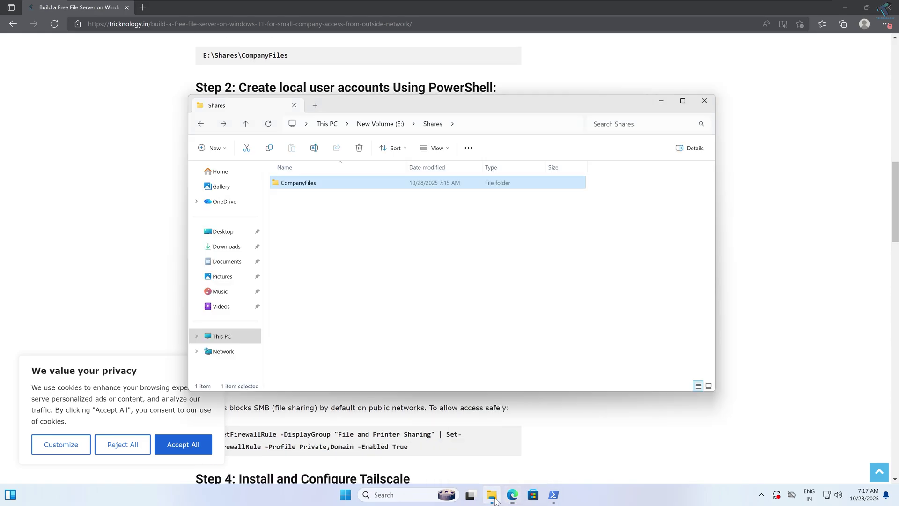
{"action": "right_click", "coordinate": [298, 186]}
{"action": "left_click", "coordinate": [327, 318]}
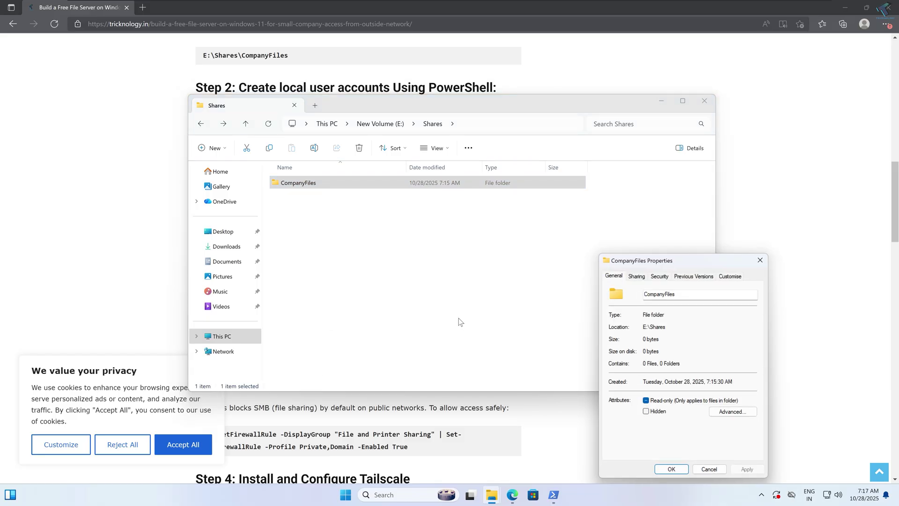
{"action": "left_click_drag", "start_coordinate": [665, 262], "coordinate": [502, 204]}
{"action": "left_click", "coordinate": [496, 219]}
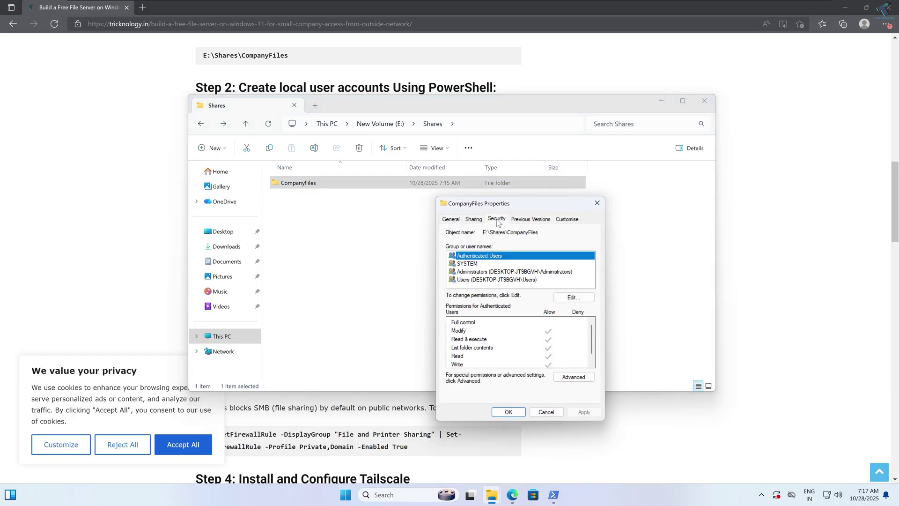
- Review the CompanyFiles permissions of SYSTEM, Administrators and Users, and close the folder's properties
{"action": "left_click", "coordinate": [496, 263]}
{"action": "left_click", "coordinate": [497, 272]}
{"action": "left_click", "coordinate": [499, 280]}
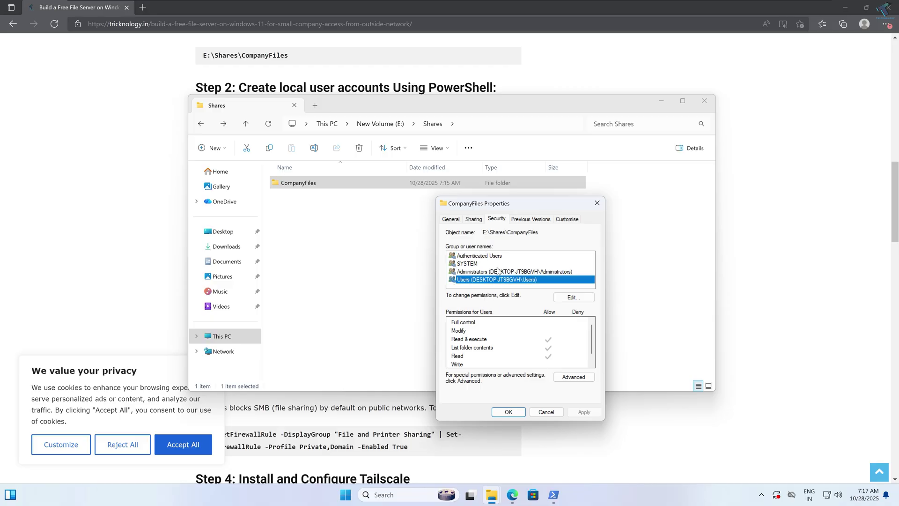
{"action": "left_click_drag", "start_coordinate": [526, 204], "coordinate": [487, 196]}
{"action": "left_click", "coordinate": [558, 194]}
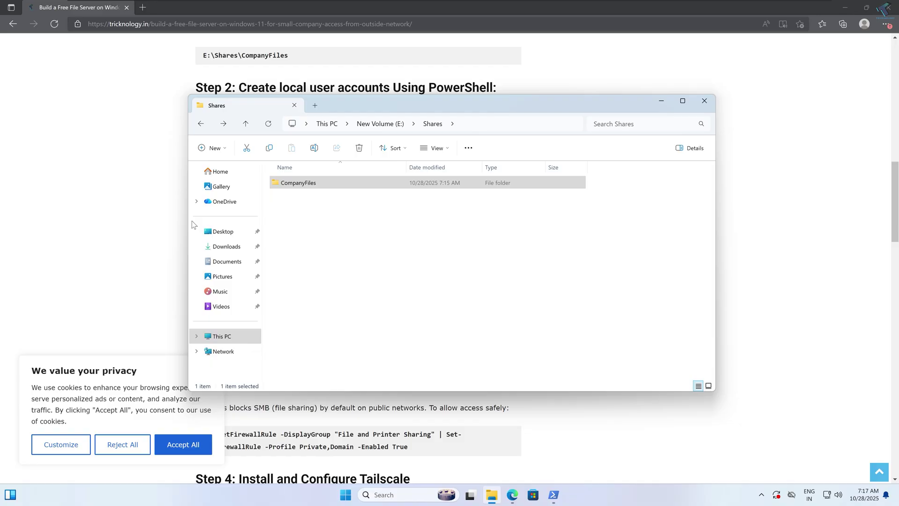
- Copy the path assignment from the guide's Step 3 and run $path = "E:\Shares\CompanyFiles" in PowerShell
{"action": "left_click", "coordinate": [164, 224]}
{"action": "scroll", "coordinate": [356, 262], "scroll_direction": "down", "scroll_amount": 1}
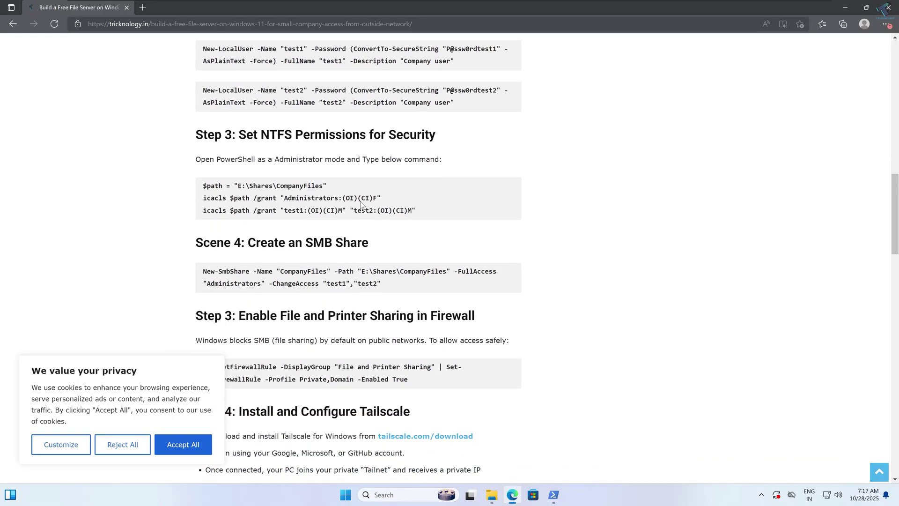
{"action": "left_click_drag", "start_coordinate": [329, 186], "coordinate": [203, 186]}
{"action": "right_click", "coordinate": [257, 186]}
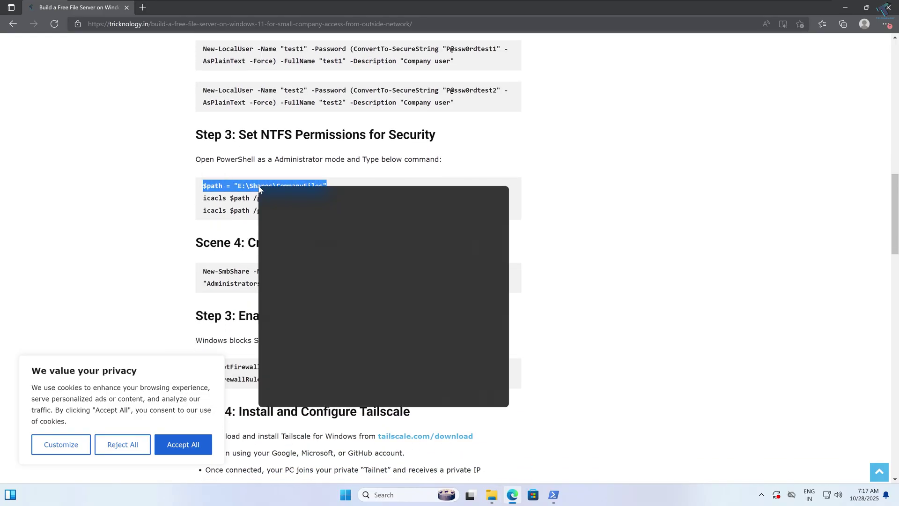
{"action": "left_click", "coordinate": [290, 193]}
{"action": "left_click", "coordinate": [554, 495]}
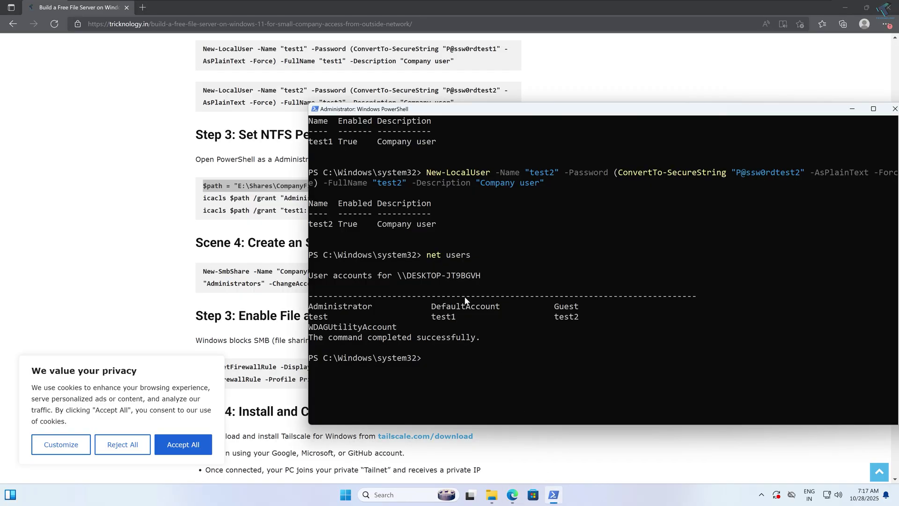
{"action": "right_click", "coordinate": [239, 186]}
{"action": "left_click", "coordinate": [248, 195]}
{"action": "left_click", "coordinate": [554, 495]}
{"action": "right_click", "coordinate": [485, 316]}
{"action": "key", "text": "Return"}
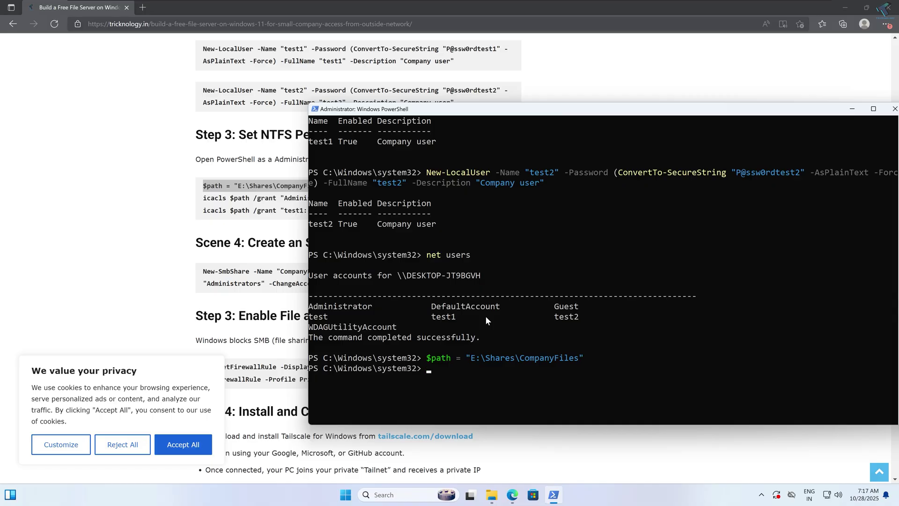
- Output the $path variable in PowerShell to check the folder path stored in it
{"action": "left_click_drag", "start_coordinate": [471, 358], "coordinate": [558, 361]}
{"action": "left_click_drag", "start_coordinate": [471, 358], "coordinate": [569, 359]}
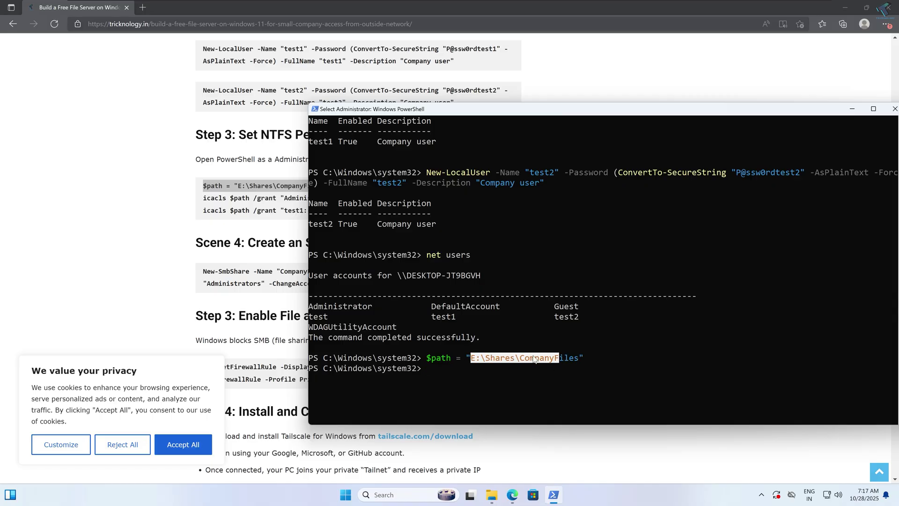
{"action": "key", "text": "alt+Tab"}
{"action": "left_click", "coordinate": [554, 495]}
{"action": "left_click_drag", "start_coordinate": [471, 358], "coordinate": [480, 361]}
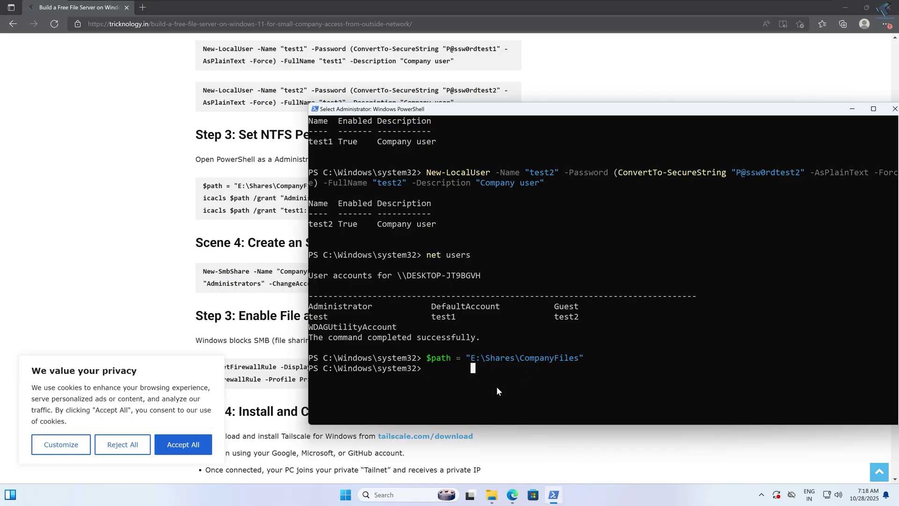
{"action": "type", "text": "$path"}
{"action": "key", "text": "Return"}
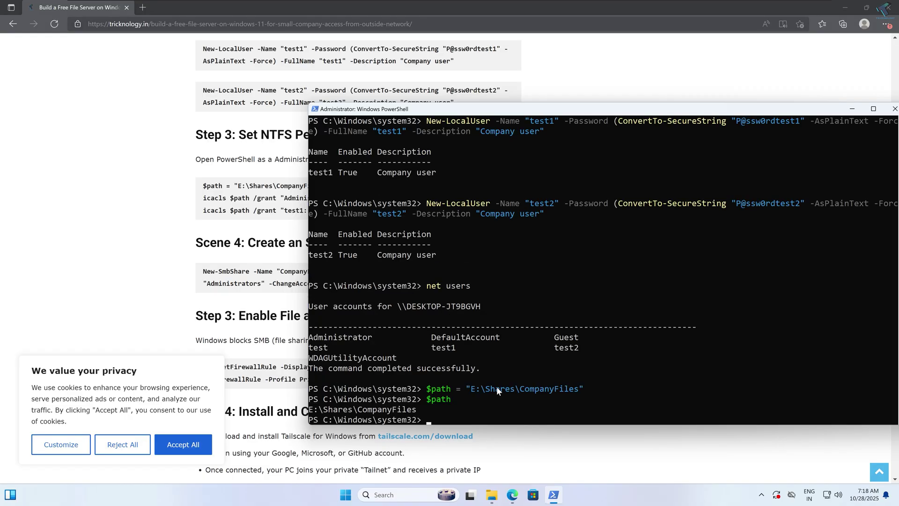
{"action": "scroll", "coordinate": [492, 388], "scroll_direction": "down", "scroll_amount": 3}
{"action": "left_click_drag", "start_coordinate": [416, 319], "coordinate": [316, 315]}
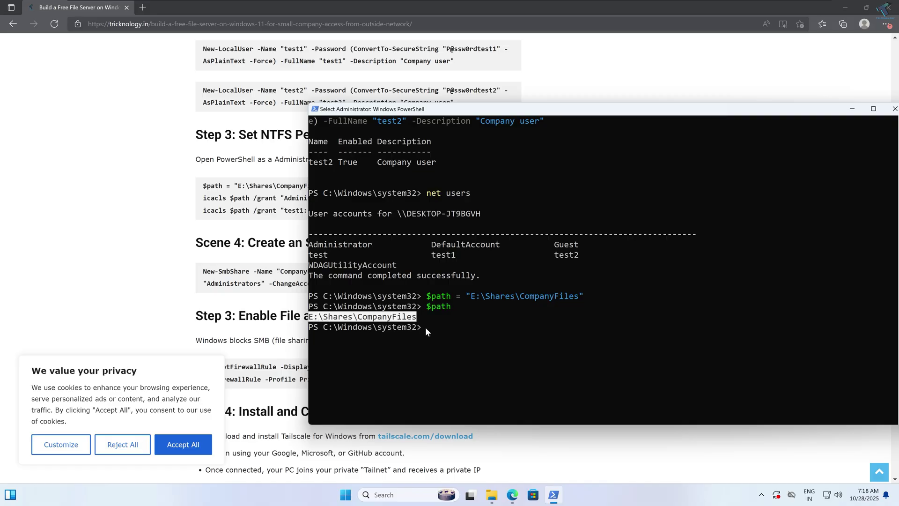
{"action": "key", "text": "ctrl+c"}
- Grant Administrators full control of the folder by copying and running icacls $path /grant "Administrators:(OI)(CI)F" in PowerShell
{"action": "key", "text": "alt+Tab"}
{"action": "left_click_drag", "start_coordinate": [387, 201], "coordinate": [201, 199]}
{"action": "right_click", "coordinate": [238, 201]}
{"action": "left_click", "coordinate": [265, 209]}
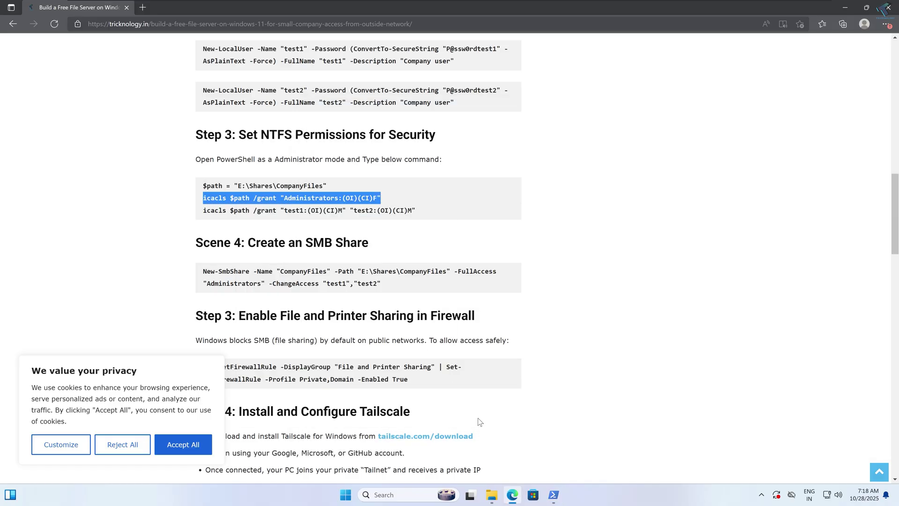
{"action": "left_click", "coordinate": [553, 496]}
{"action": "right_click", "coordinate": [468, 322]}
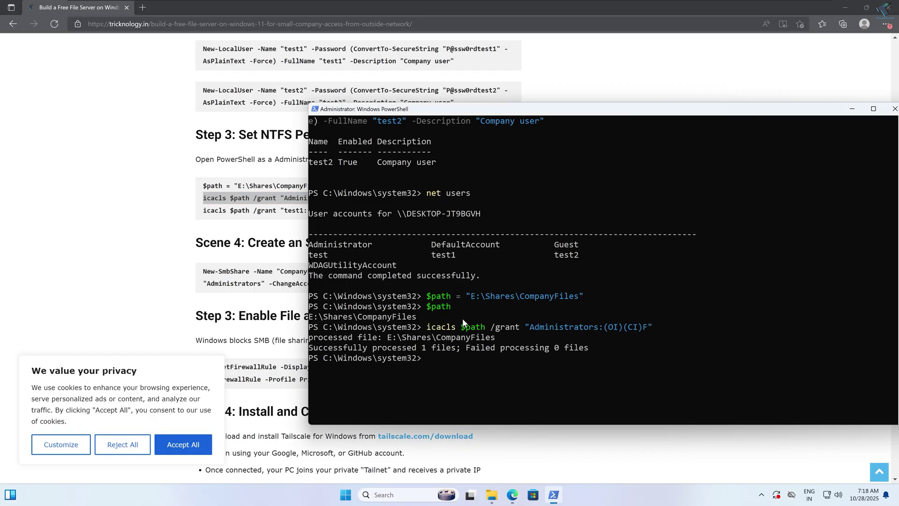
- Grant test1 and test2 modify rights by copying and running icacls $path /grant "test1:(OI)(CI)M" "test2:(OI)(CI)M" in PowerShell
{"action": "left_click", "coordinate": [248, 221]}
{"action": "triple_click", "coordinate": [253, 210]}
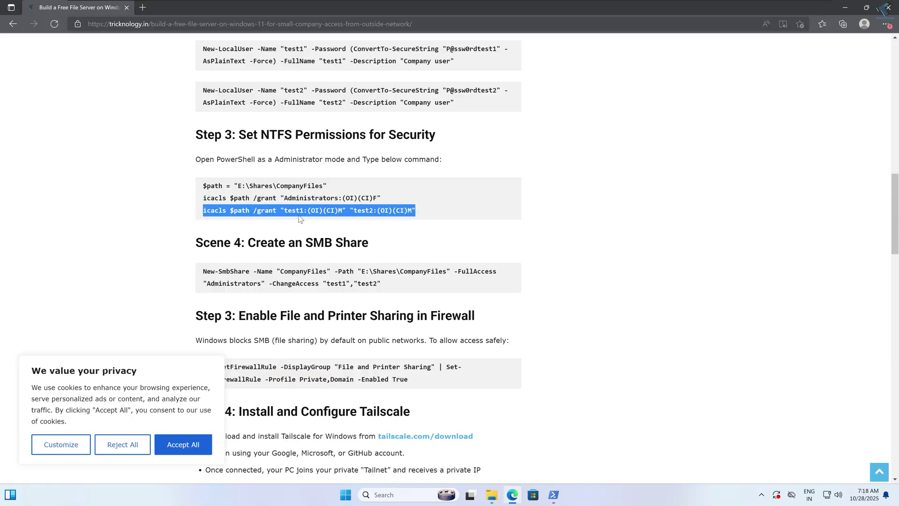
{"action": "left_click", "coordinate": [553, 494]}
{"action": "right_click", "coordinate": [465, 336]}
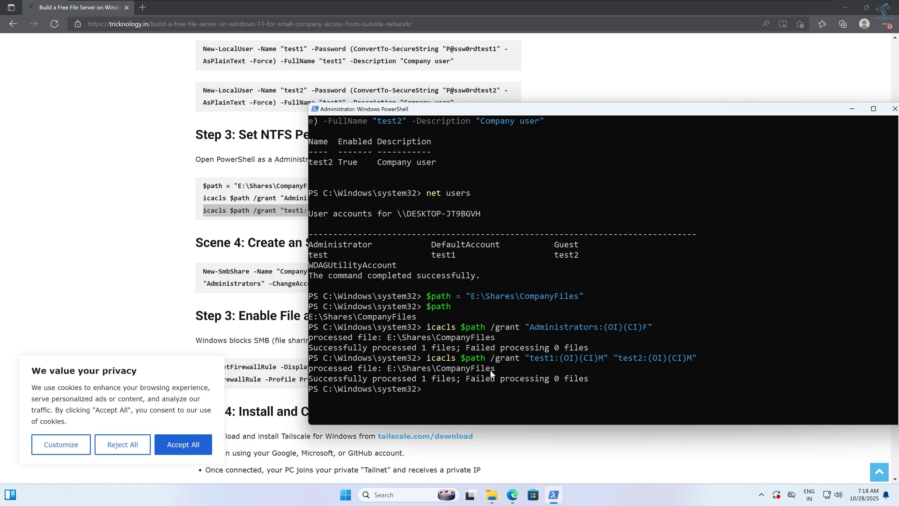
- Review the security permissions of test1 and test2 in the CompanyFiles folder's properties, and close the dialog
{"action": "left_click", "coordinate": [491, 494]}
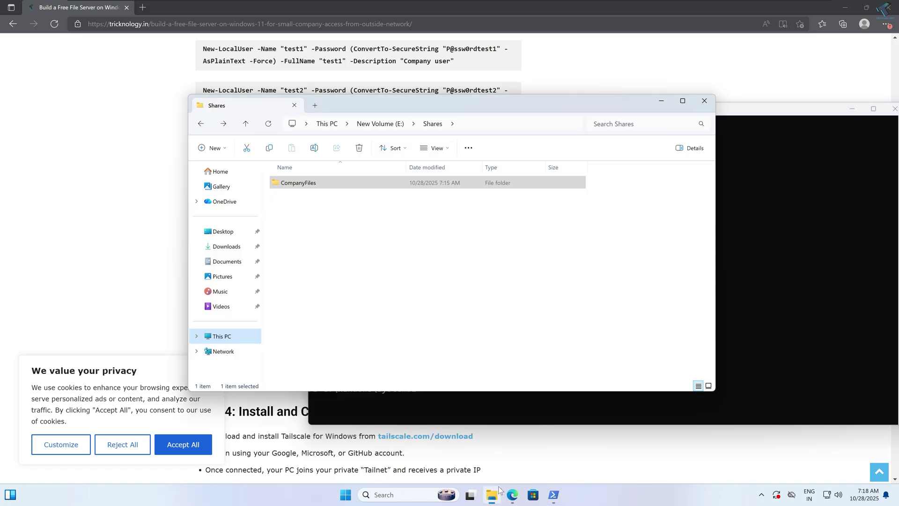
{"action": "right_click", "coordinate": [305, 186]}
{"action": "left_click", "coordinate": [355, 323]}
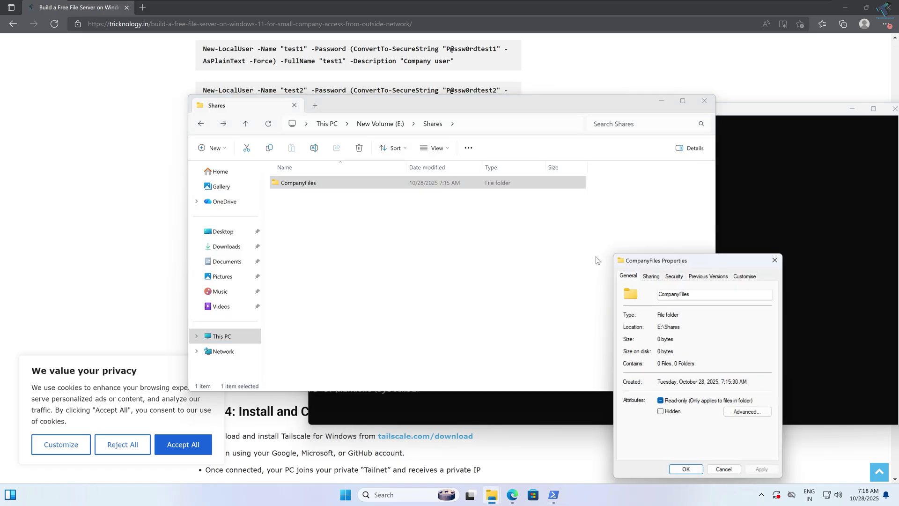
{"action": "left_click", "coordinate": [668, 276]}
{"action": "left_click", "coordinate": [623, 255]}
{"action": "right_click", "coordinate": [645, 266]}
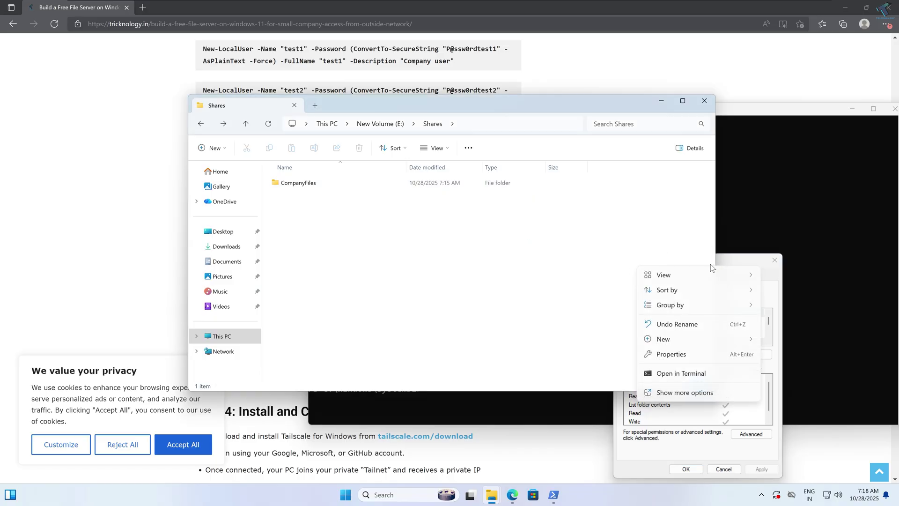
{"action": "left_click", "coordinate": [726, 260]}
{"action": "left_click_drag", "start_coordinate": [727, 260], "coordinate": [520, 180]}
{"action": "scroll", "coordinate": [563, 246], "scroll_direction": "down", "scroll_amount": 2}
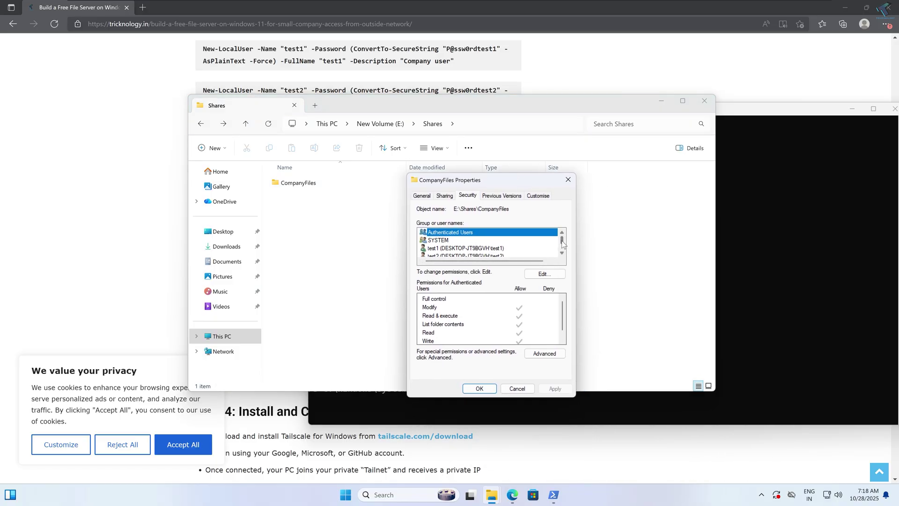
{"action": "left_click", "coordinate": [450, 241]}
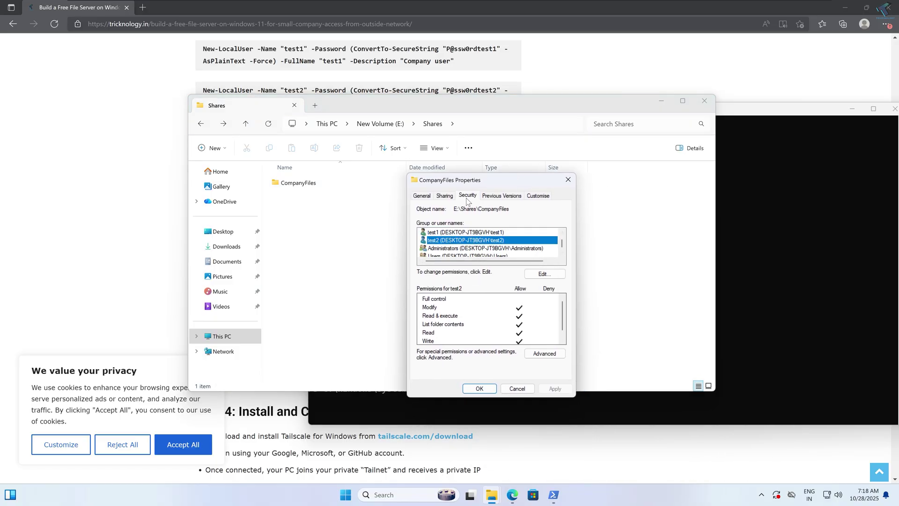
{"action": "scroll", "coordinate": [454, 234], "scroll_direction": "down", "scroll_amount": 1}
{"action": "scroll", "coordinate": [468, 237], "scroll_direction": "up", "scroll_amount": 1}
{"action": "left_click", "coordinate": [494, 386]}
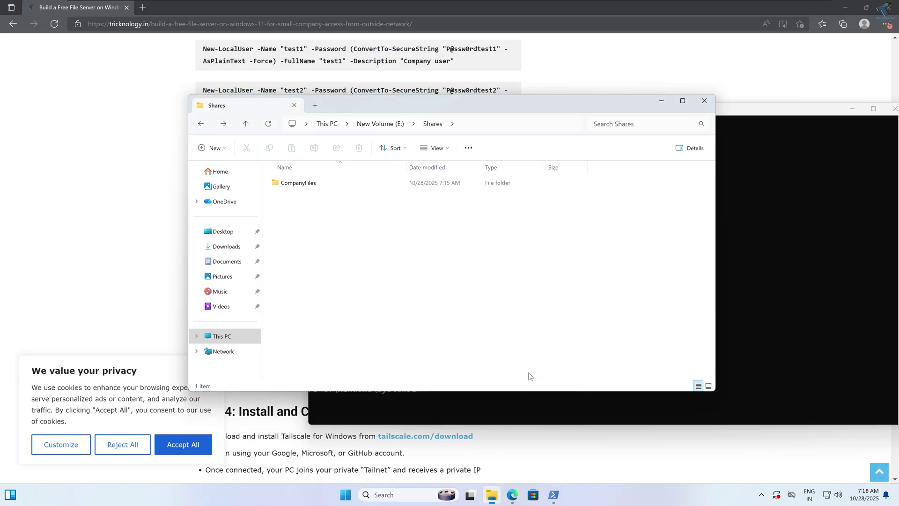
- Copy the guide's New-SmbShare command for CompanyFiles and paste it into PowerShell without running it
{"action": "left_click", "coordinate": [174, 228]}
{"action": "scroll", "coordinate": [412, 267], "scroll_direction": "down", "scroll_amount": 1}
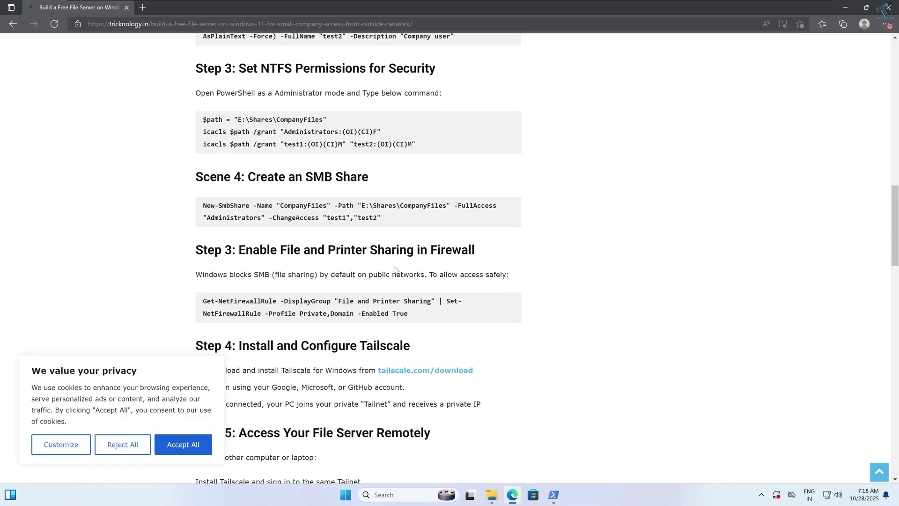
{"action": "left_click_drag", "start_coordinate": [403, 215], "coordinate": [191, 207]}
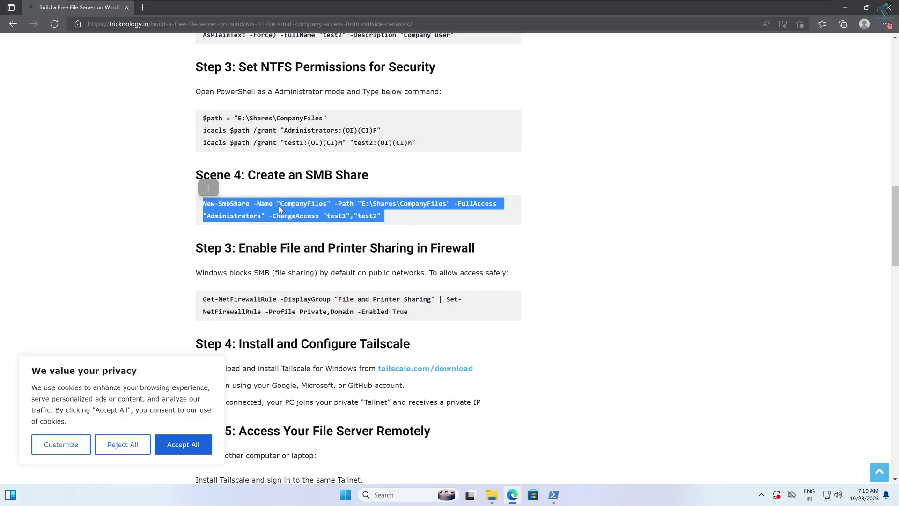
{"action": "right_click", "coordinate": [305, 203]}
{"action": "left_click", "coordinate": [347, 210]}
{"action": "left_click_drag", "start_coordinate": [388, 216], "coordinate": [190, 202]}
{"action": "right_click", "coordinate": [268, 201]}
{"action": "left_click", "coordinate": [294, 213]}
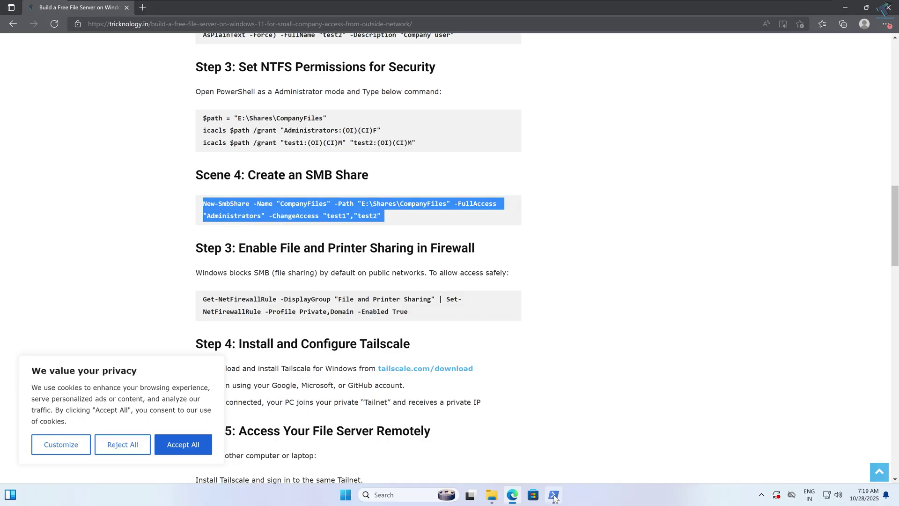
{"action": "left_click", "coordinate": [554, 495]}
{"action": "right_click", "coordinate": [510, 296]}
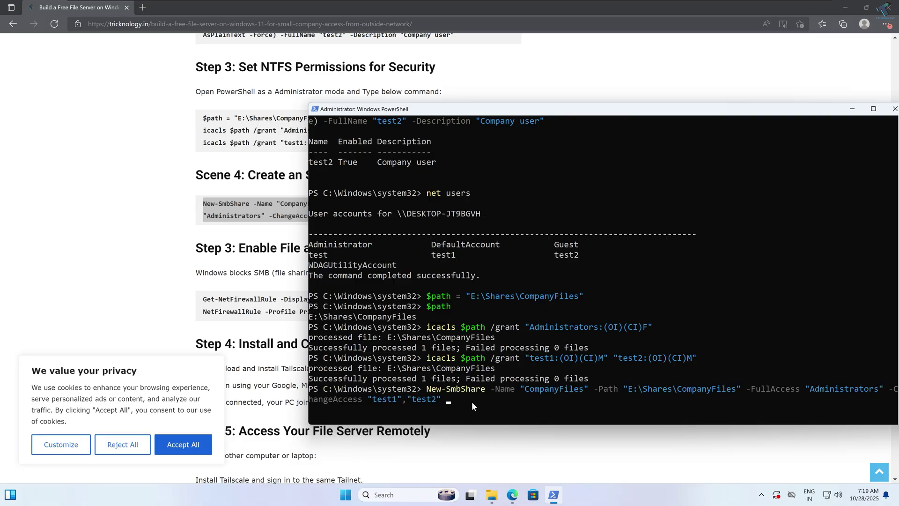
- Check the CompanyFiles folder's sharing and advanced sharing settings in its properties before creating the share
{"action": "left_click", "coordinate": [492, 495]}
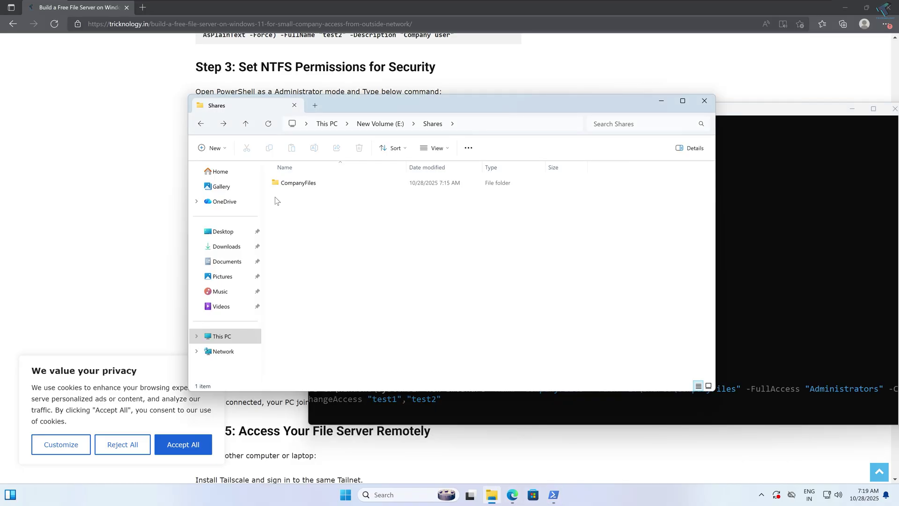
{"action": "left_click", "coordinate": [293, 186]}
{"action": "right_click", "coordinate": [294, 186]}
{"action": "left_click", "coordinate": [323, 321]}
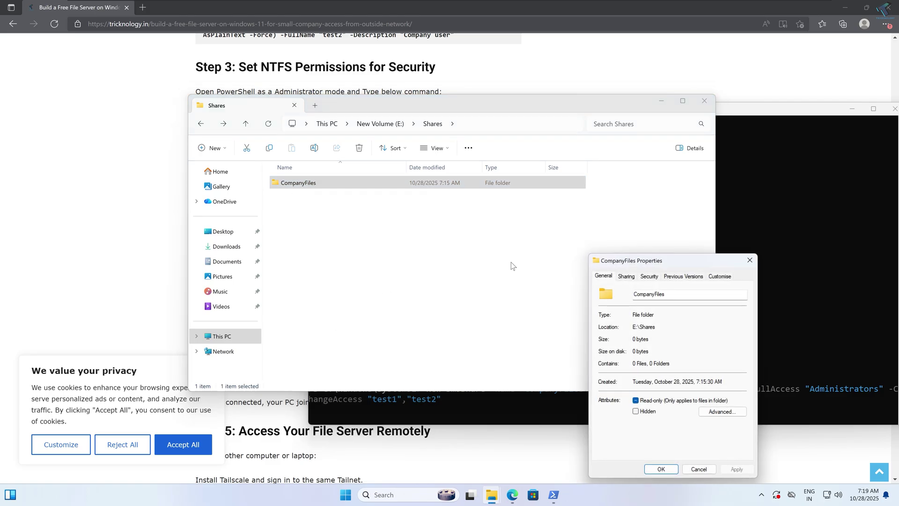
{"action": "left_click", "coordinate": [627, 276]}
{"action": "left_click_drag", "start_coordinate": [645, 260], "coordinate": [410, 191]}
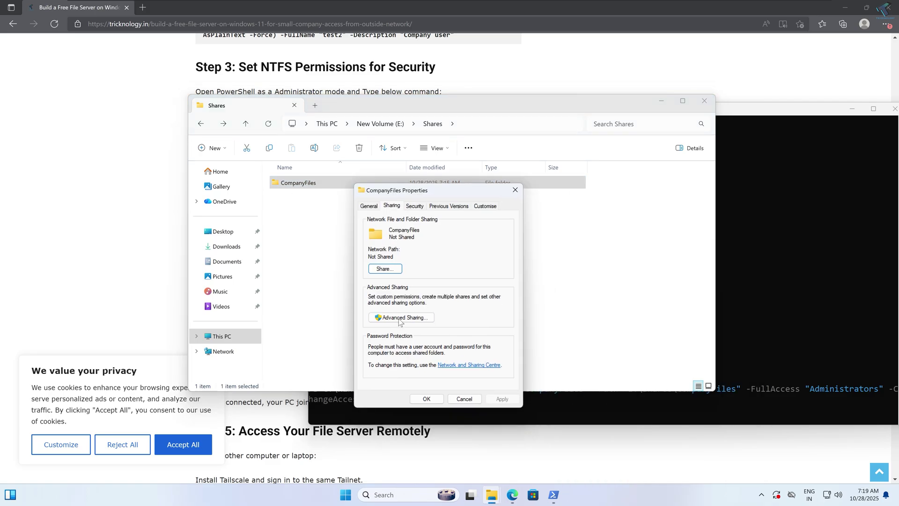
{"action": "left_click", "coordinate": [399, 318]}
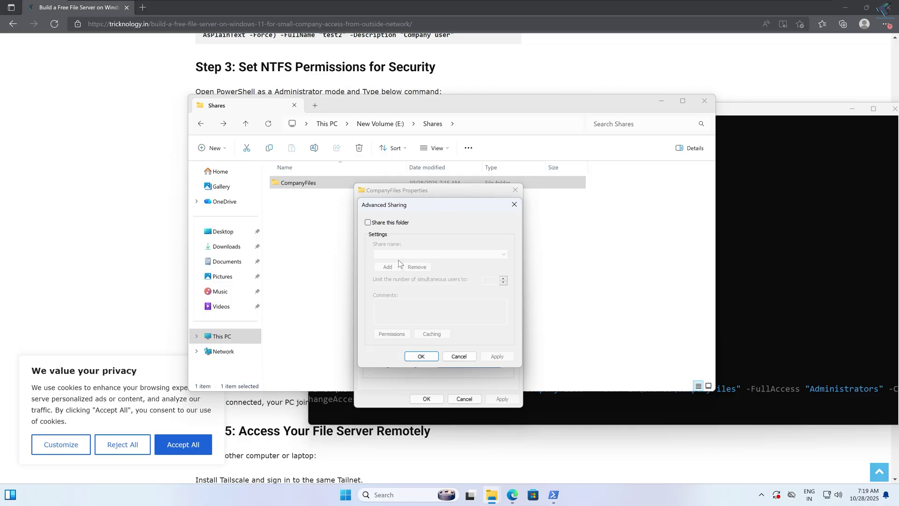
{"action": "left_click", "coordinate": [514, 204]}
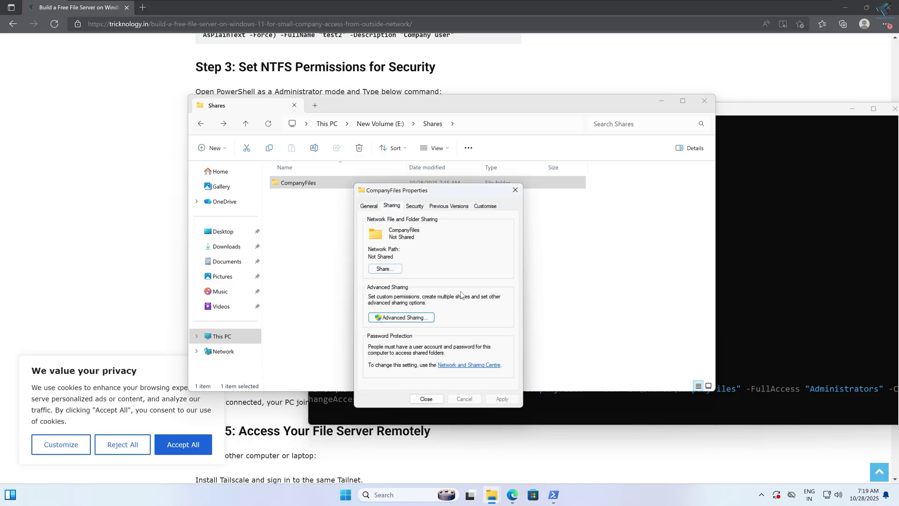
- Run the pasted New-SmbShare command in PowerShell and open the advanced sharing settings of the CompanyFiles folder
{"action": "left_click", "coordinate": [756, 280]}
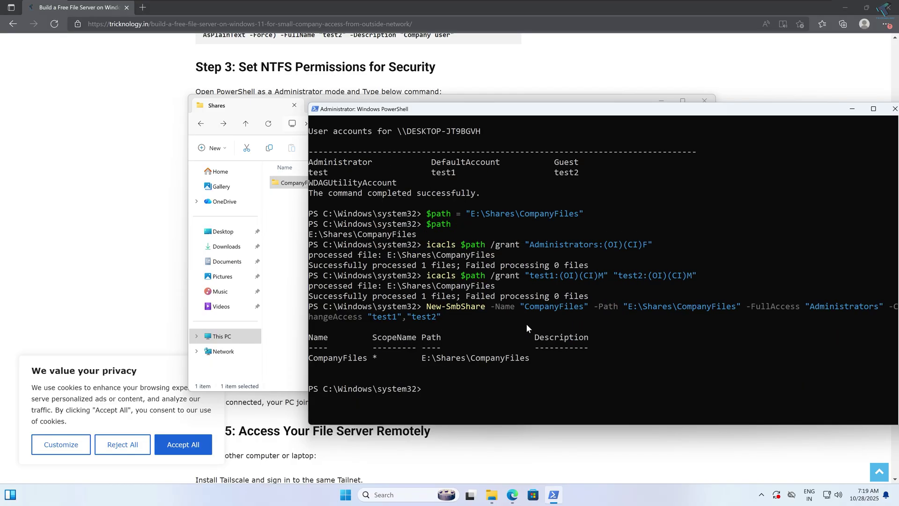
{"action": "left_click", "coordinate": [302, 274]}
{"action": "left_click", "coordinate": [290, 183]}
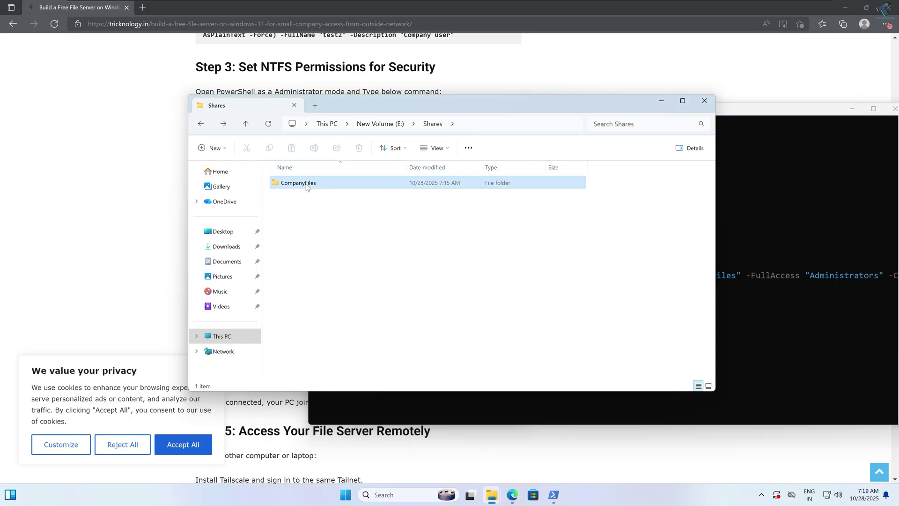
{"action": "right_click", "coordinate": [305, 183]}
{"action": "left_click", "coordinate": [351, 320]}
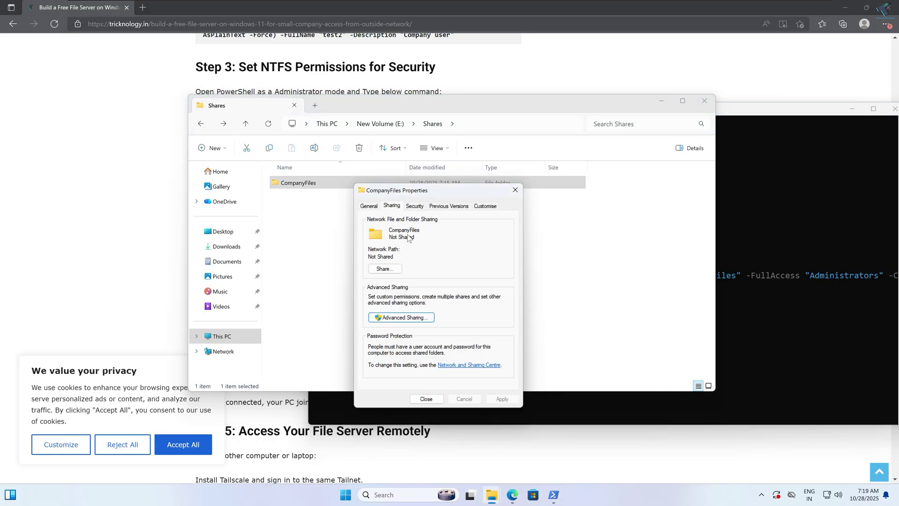
{"action": "left_click", "coordinate": [401, 320]}
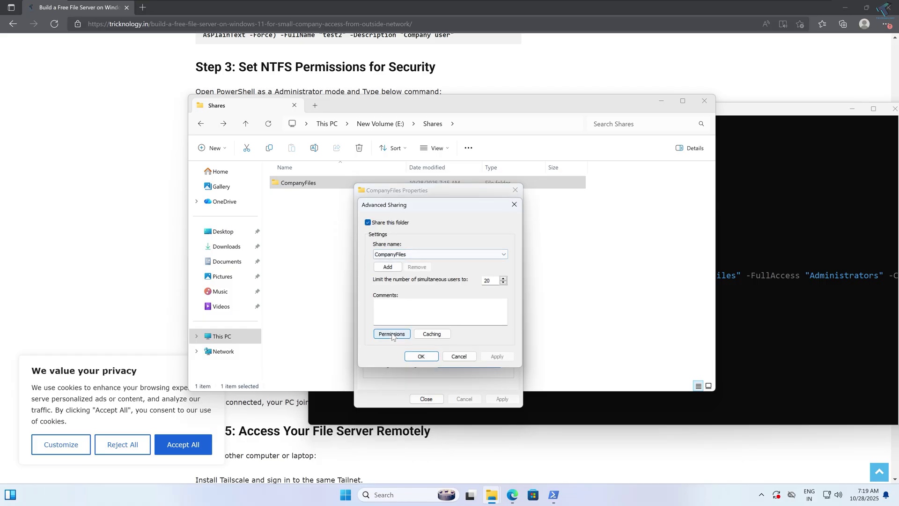
- Review the share permissions of test1 and test2 on CompanyFiles, and close all of the folder's dialogs
{"action": "left_click", "coordinate": [390, 328]}
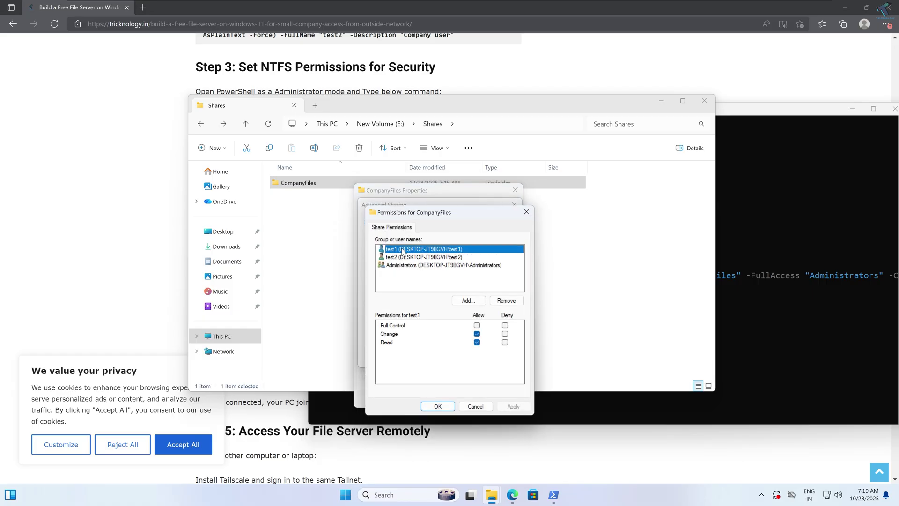
{"action": "left_click", "coordinate": [394, 257]}
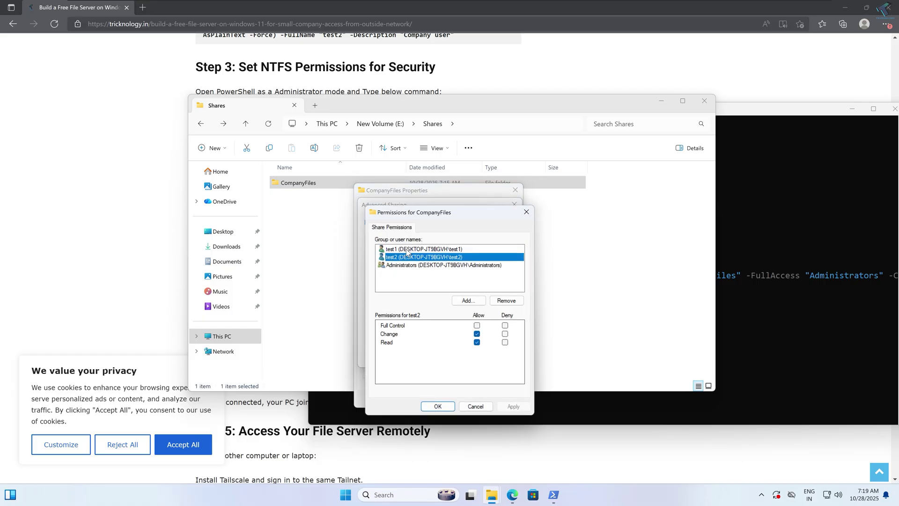
{"action": "left_click", "coordinate": [446, 409]}
{"action": "left_click", "coordinate": [423, 358]}
{"action": "left_click", "coordinate": [438, 402]}
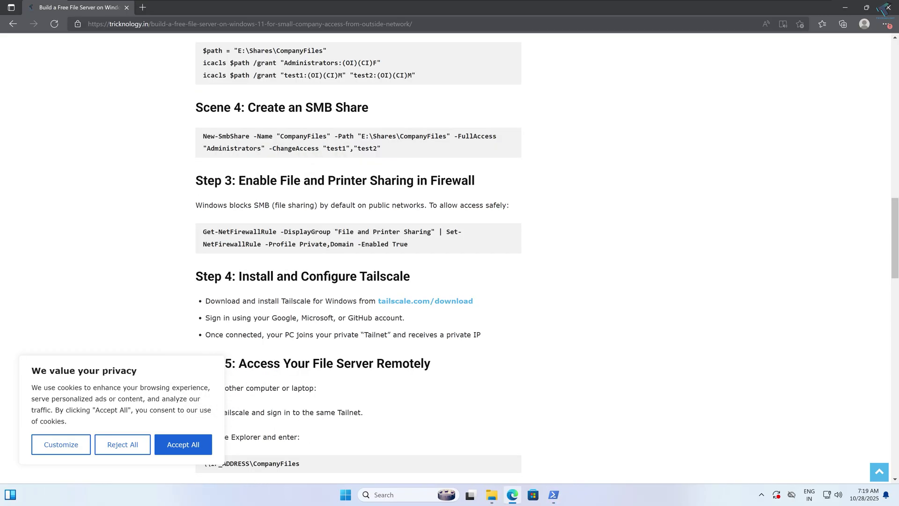
- Copy the guide's Get-NetFirewallRule command and run it in PowerShell to enable File and Printer Sharing for the Private and Domain profiles
{"action": "mouse_move", "coordinate": [412, 246]}
{"action": "left_mouse_down"}
{"action": "mouse_move", "coordinate": [206, 233]}
{"action": "mouse_move", "coordinate": [412, 245]}
{"action": "left_mouse_up"}
{"action": "right_click", "coordinate": [417, 245]}
{"action": "left_click", "coordinate": [437, 259]}
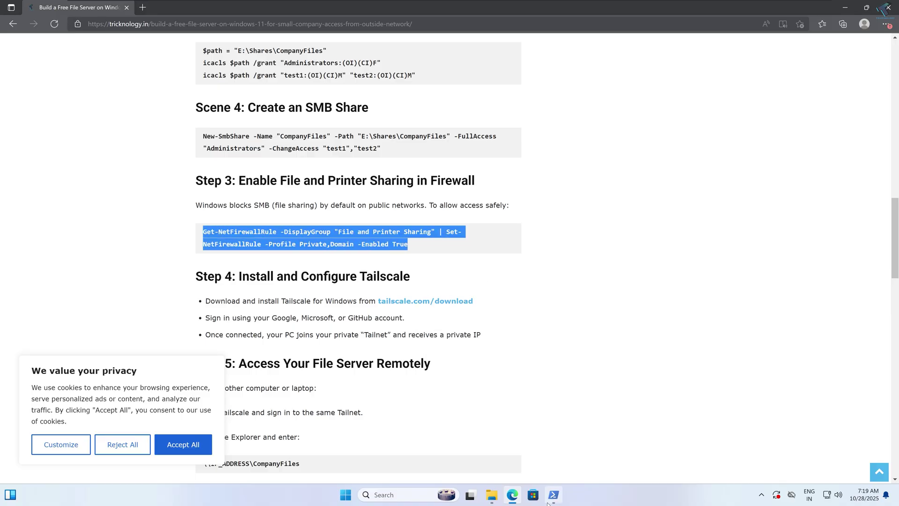
{"action": "left_click", "coordinate": [553, 495]}
{"action": "right_click", "coordinate": [512, 289]}
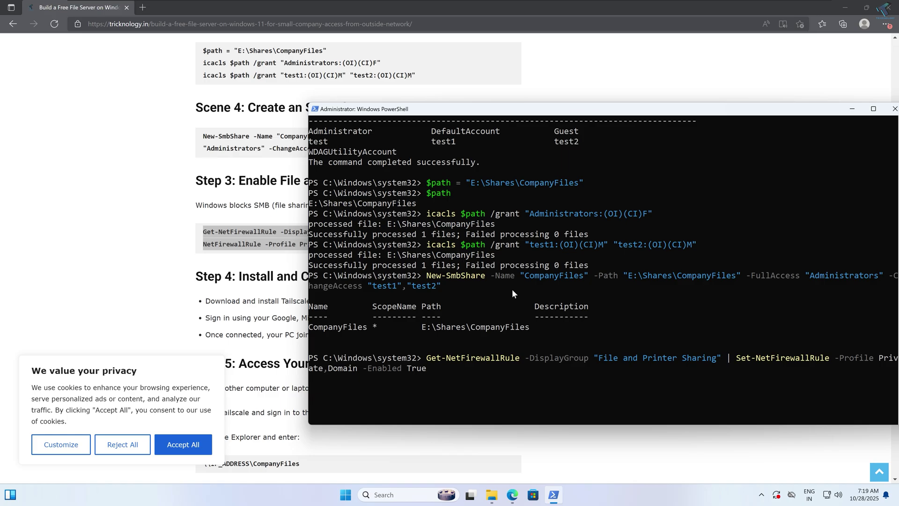
{"action": "key", "text": "Return"}
- Minimize the open windows, launch firewall.cpl, and check the firewall's on/off settings for private and public networks
{"action": "left_click", "coordinate": [851, 109]}
{"action": "left_click", "coordinate": [845, 8]}
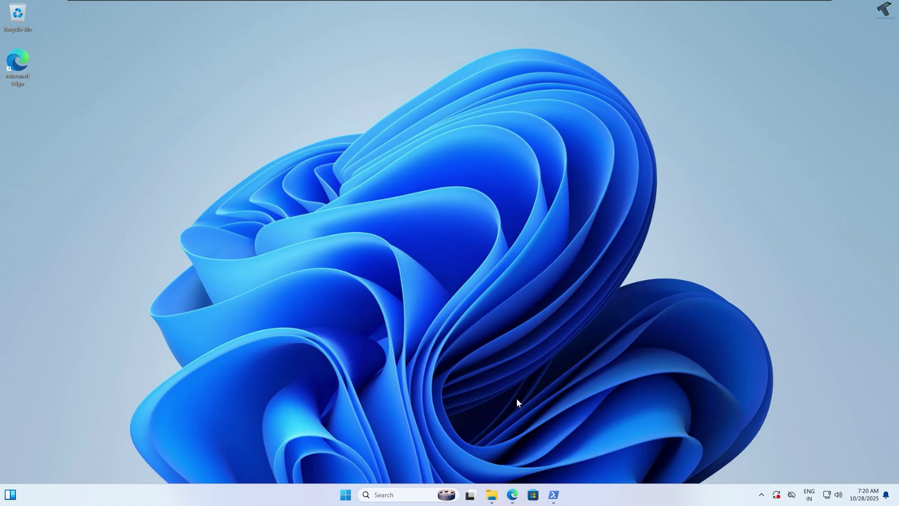
{"action": "left_click", "coordinate": [344, 496]}
{"action": "type", "text": "firewall.cpl"}
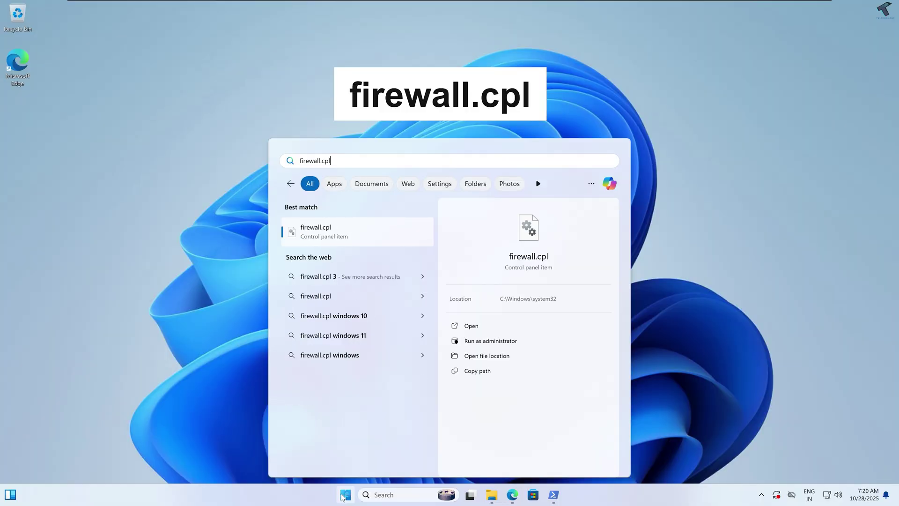
{"action": "key", "text": "Return"}
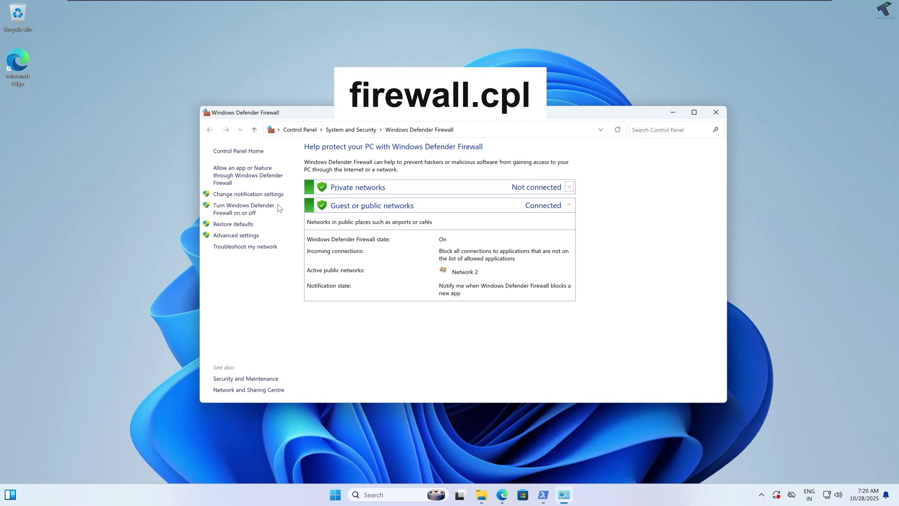
{"action": "left_click", "coordinate": [252, 212]}
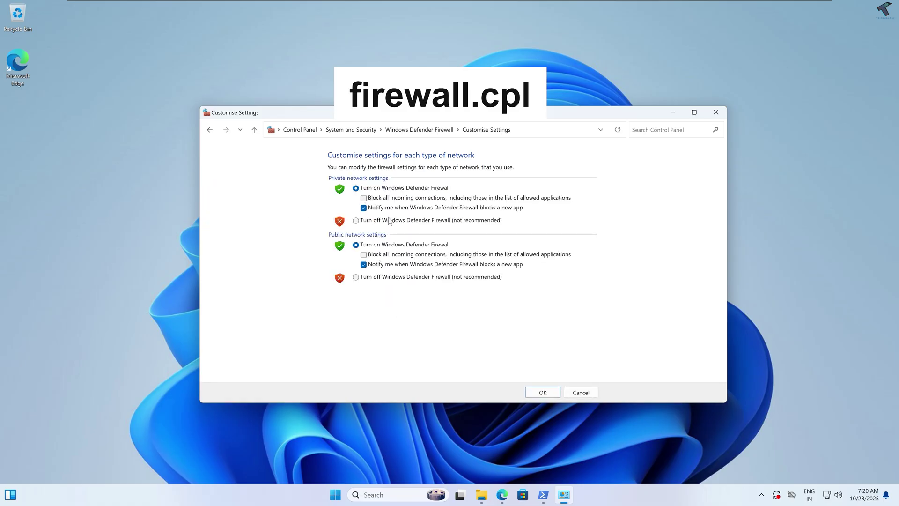
{"action": "left_click", "coordinate": [212, 131]}
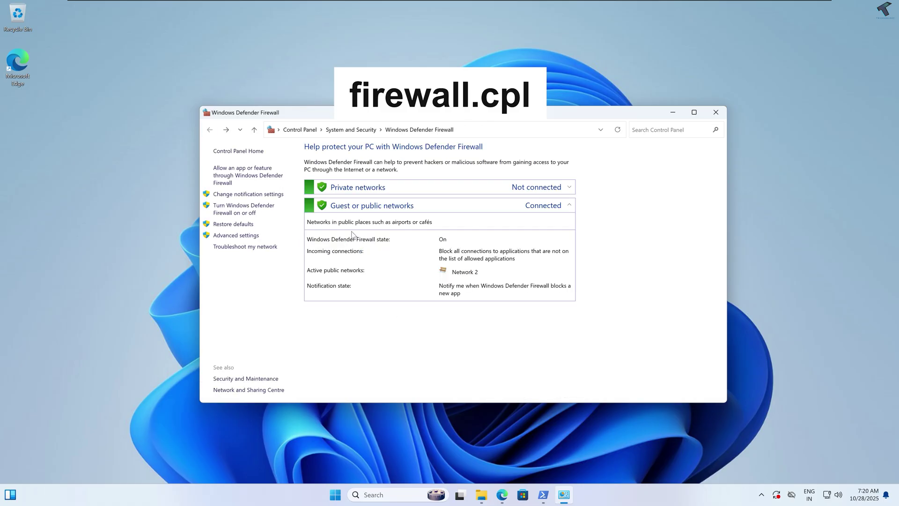
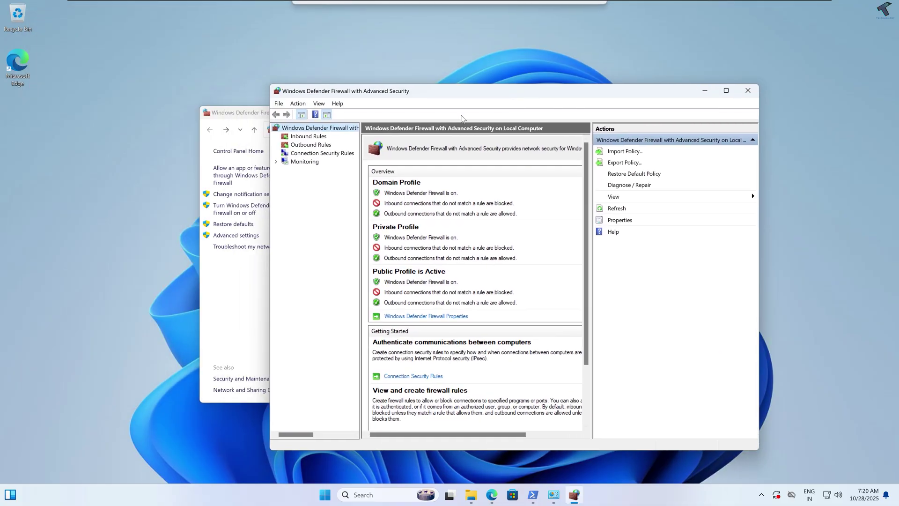
- Start a new inbound firewall rule using the predefined File and Printer Sharing group and proceed to its list of rules
{"action": "left_click", "coordinate": [308, 136]}
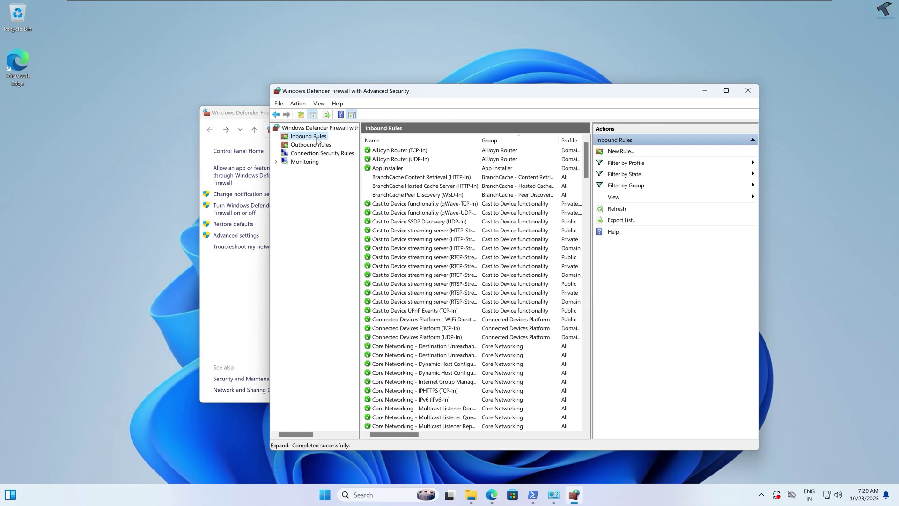
{"action": "left_click", "coordinate": [625, 153]}
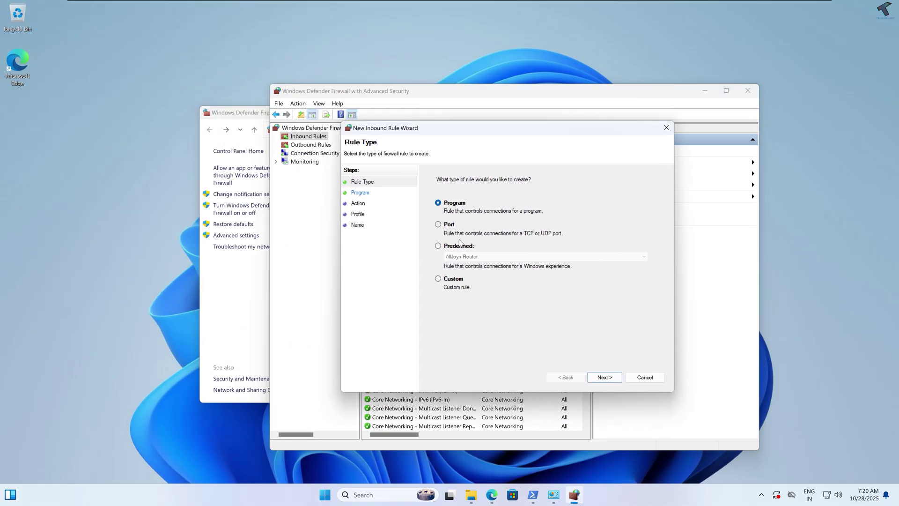
{"action": "left_click", "coordinate": [451, 251]}
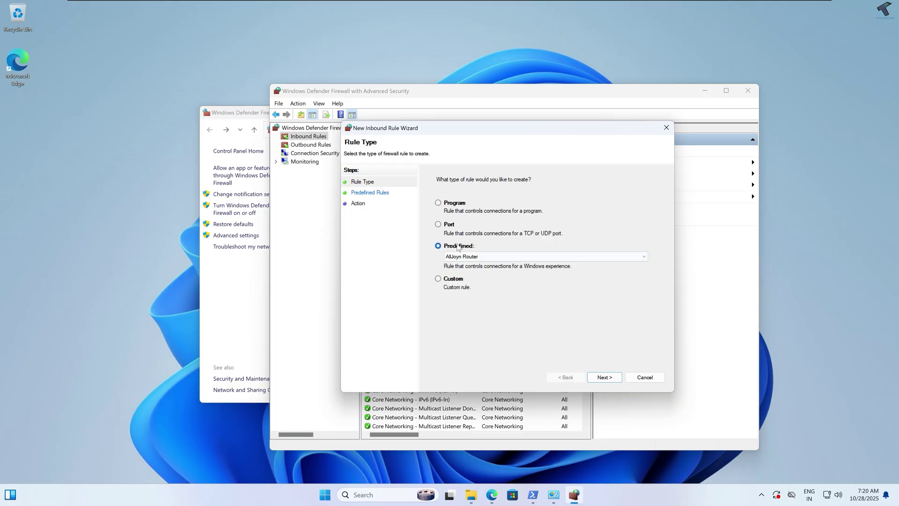
{"action": "left_click", "coordinate": [484, 257]}
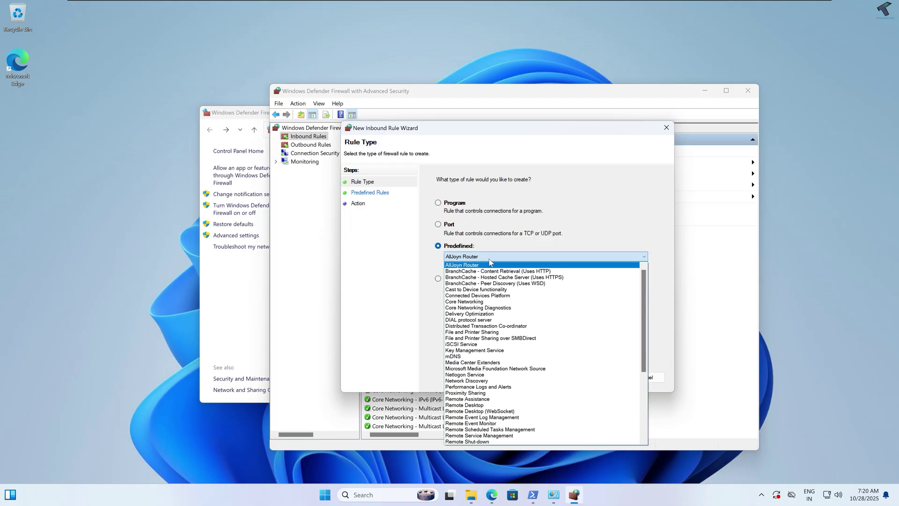
{"action": "left_click", "coordinate": [485, 332]}
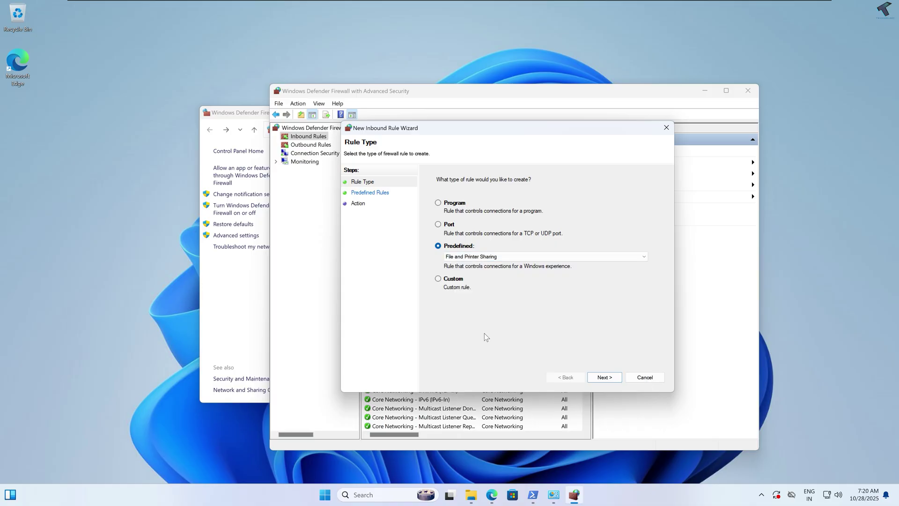
{"action": "left_click", "coordinate": [606, 377]}
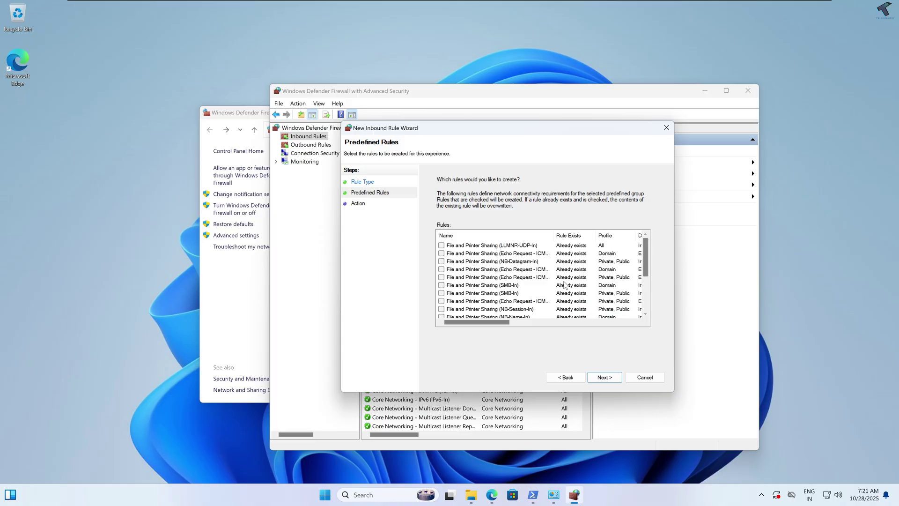
- Include both Echo Request ICMPv4-In and both Echo Request ICMPv6-In rules of File and Printer Sharing
{"action": "left_click_drag", "start_coordinate": [554, 235], "coordinate": [592, 235]}
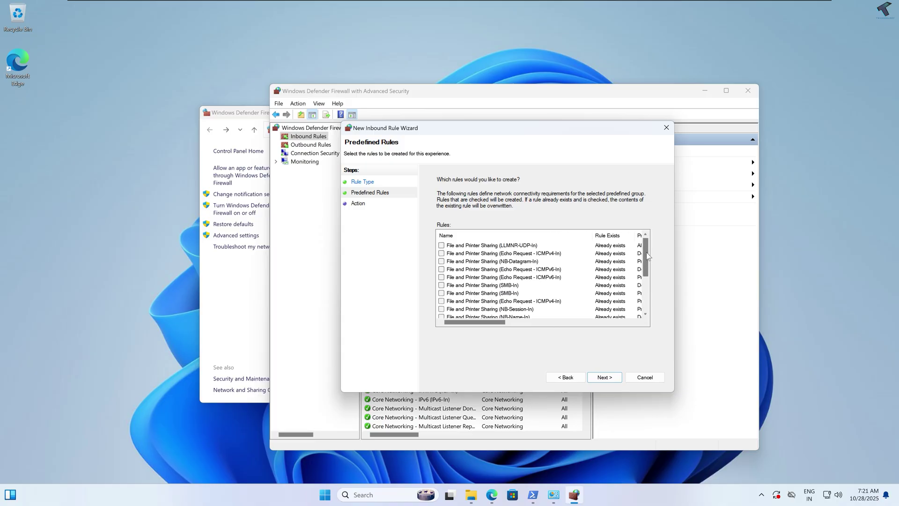
{"action": "left_click", "coordinate": [453, 254]}
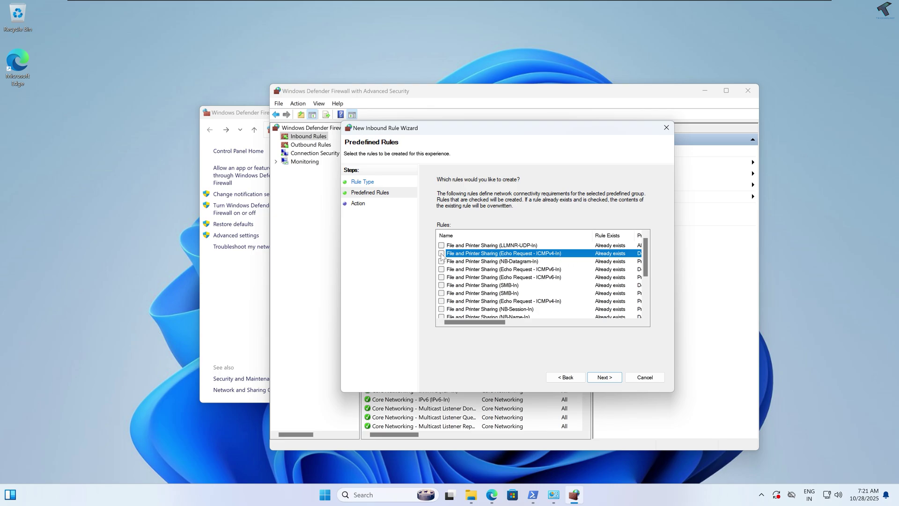
{"action": "left_click", "coordinate": [442, 301]}
{"action": "left_click", "coordinate": [453, 304]}
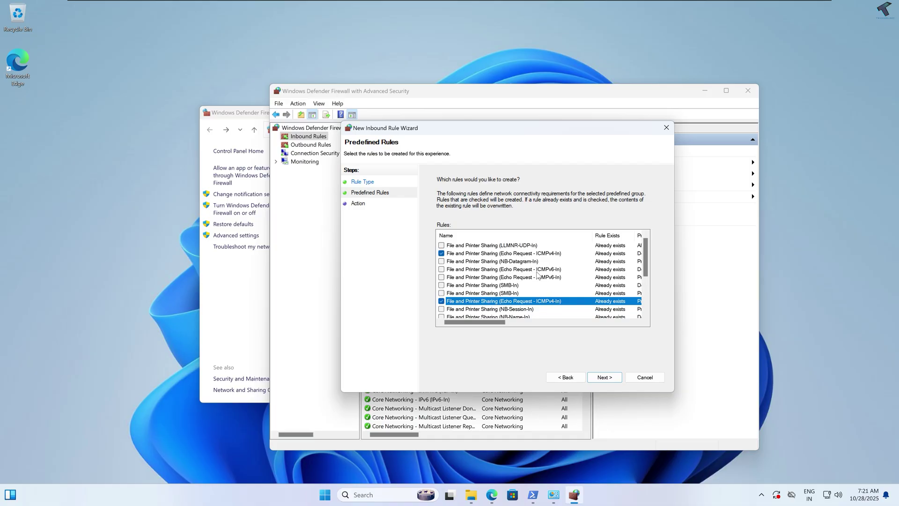
{"action": "left_click", "coordinate": [552, 271], "text": "ctrl"}
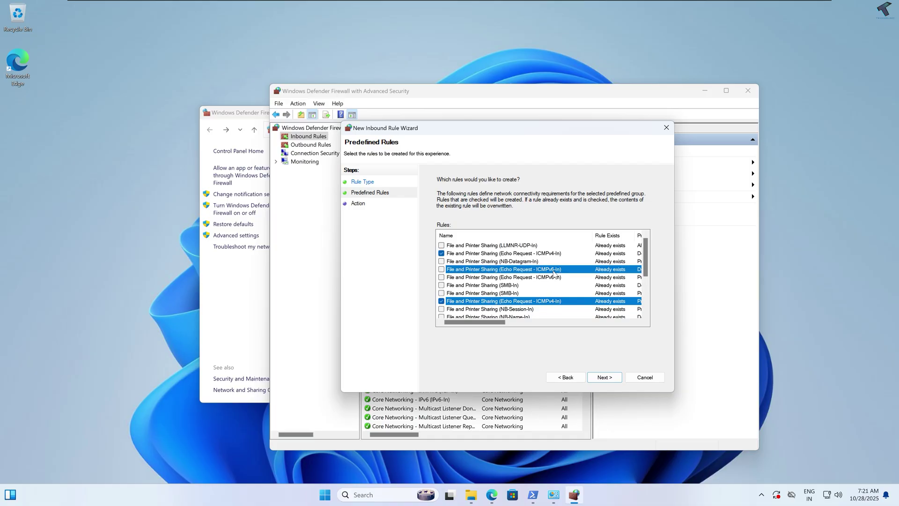
{"action": "left_click", "coordinate": [441, 269]}
{"action": "left_click", "coordinate": [442, 278]}
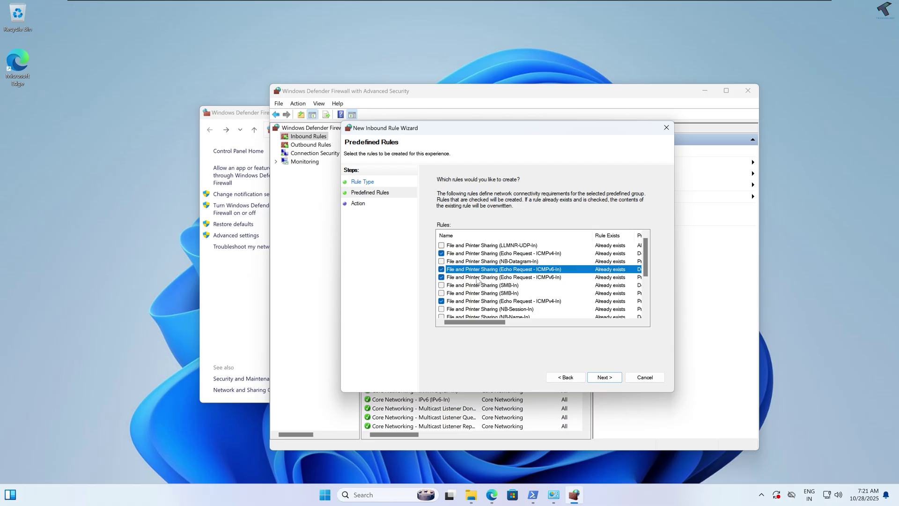
{"action": "left_click", "coordinate": [534, 278]}
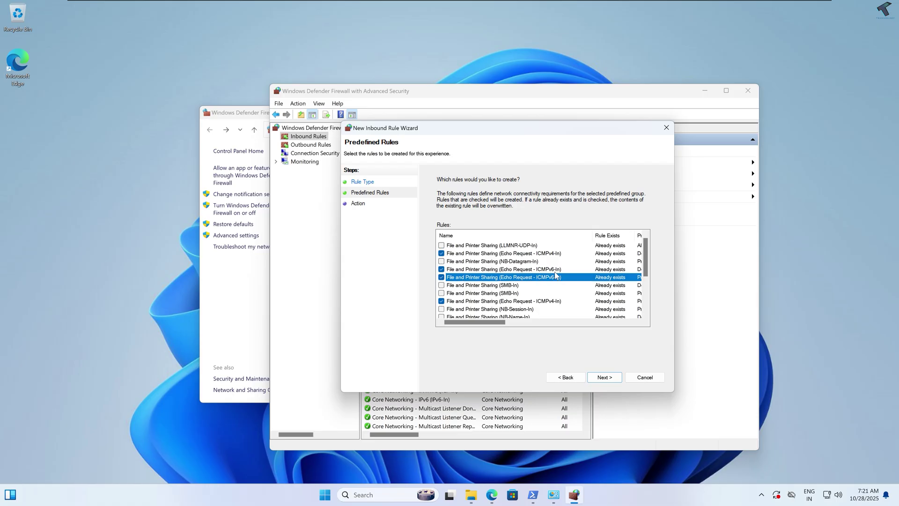
- Include both SMB-In and both NB-Session-In rules, and finish the inbound rule wizard with Allow the connection
{"action": "scroll", "coordinate": [502, 283], "scroll_direction": "down", "scroll_amount": 1}
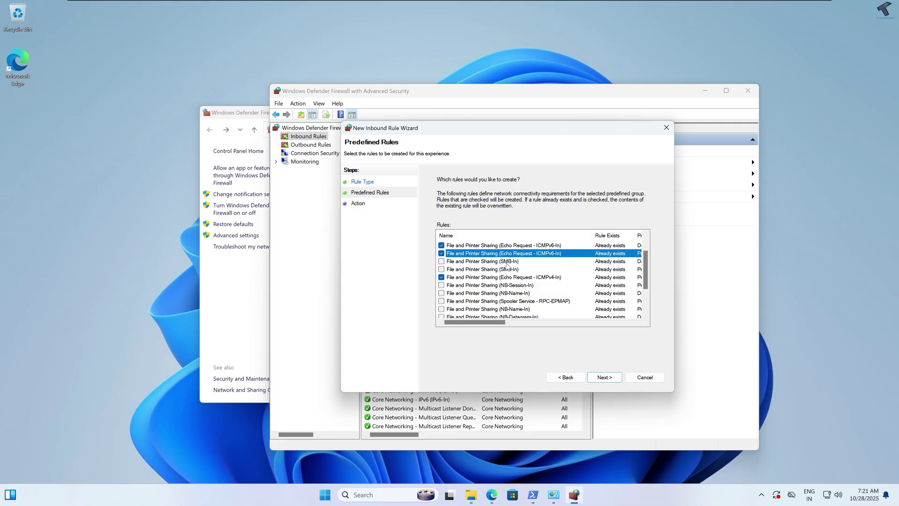
{"action": "left_click", "coordinate": [441, 261]}
{"action": "left_click", "coordinate": [441, 270]}
{"action": "left_click_drag", "start_coordinate": [643, 274], "coordinate": [638, 283]}
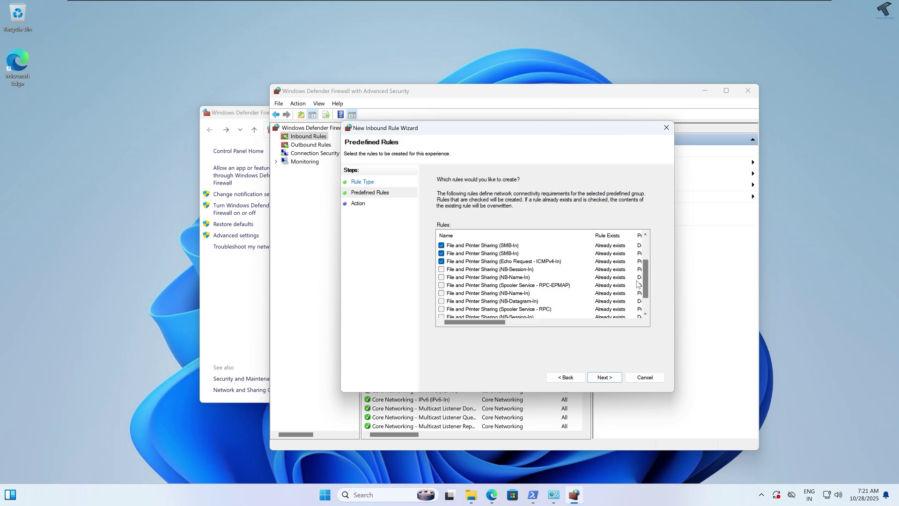
{"action": "left_click", "coordinate": [515, 270]}
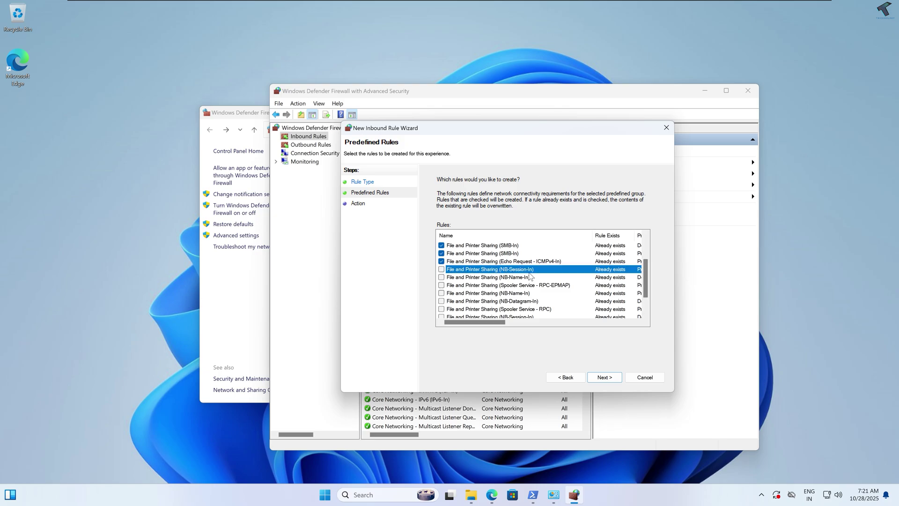
{"action": "left_click", "coordinate": [441, 270]}
{"action": "left_click_drag", "start_coordinate": [645, 281], "coordinate": [645, 289]}
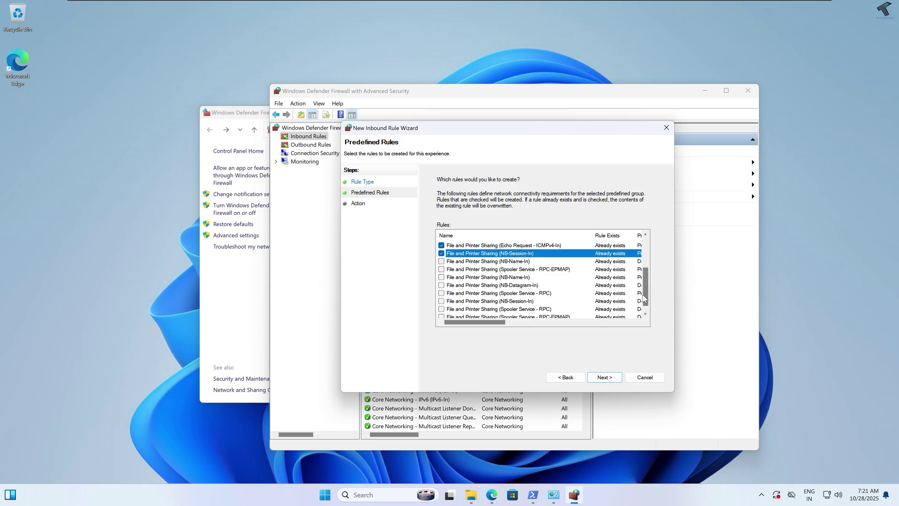
{"action": "left_click", "coordinate": [441, 302]}
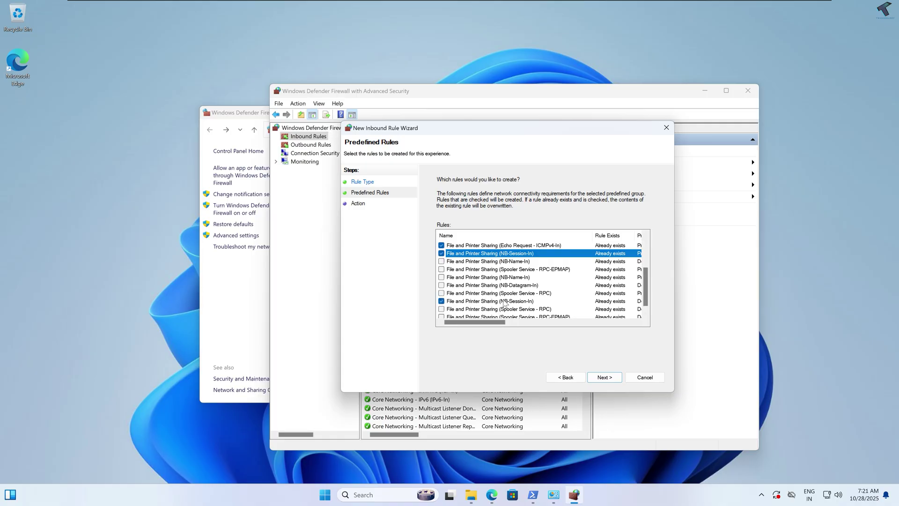
{"action": "left_click", "coordinate": [604, 378]}
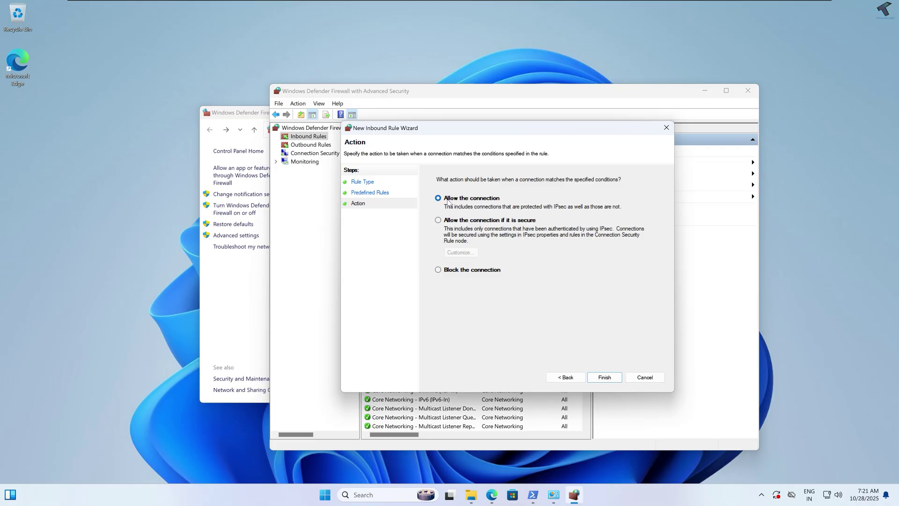
{"action": "left_click", "coordinate": [605, 377]}
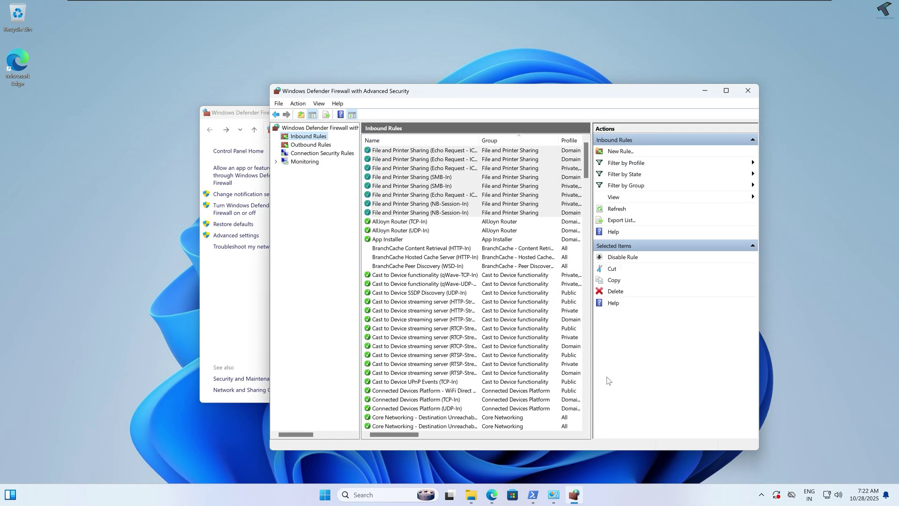
- Close the advanced firewall console, minimize the remaining firewall window, and open the CompanyFiles folder in File Explorer
{"action": "left_click", "coordinate": [747, 91]}
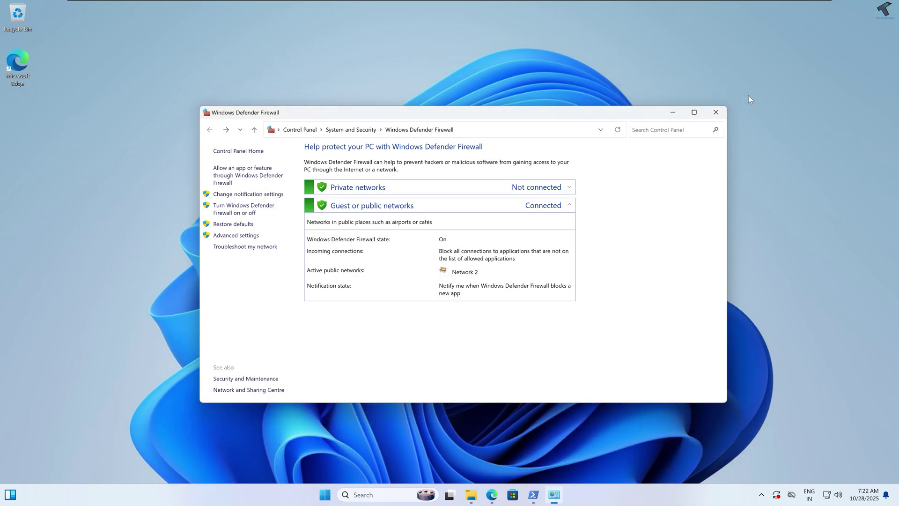
{"action": "left_click", "coordinate": [678, 115]}
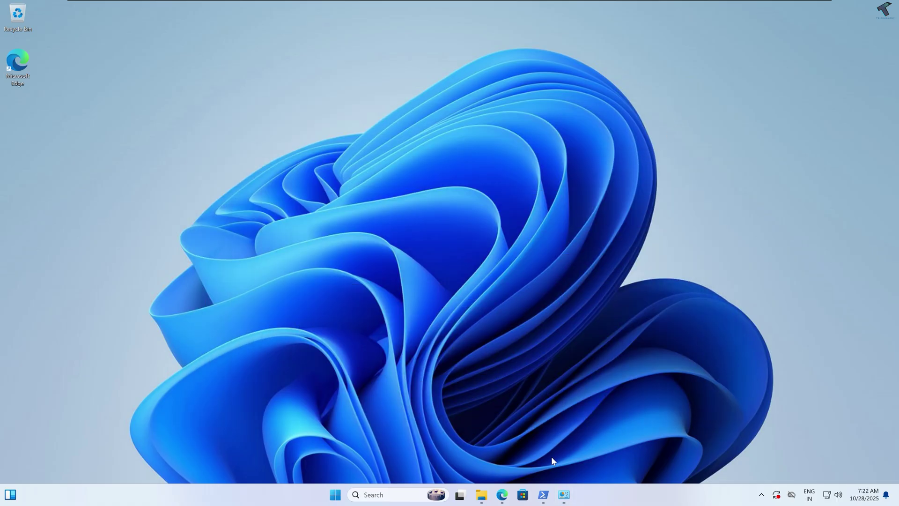
{"action": "left_click", "coordinate": [481, 494]}
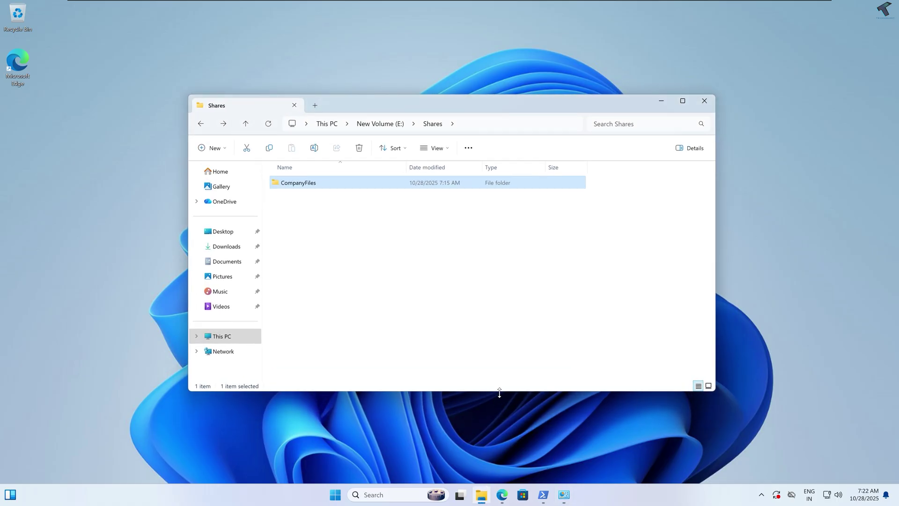
{"action": "double_click", "coordinate": [312, 186]}
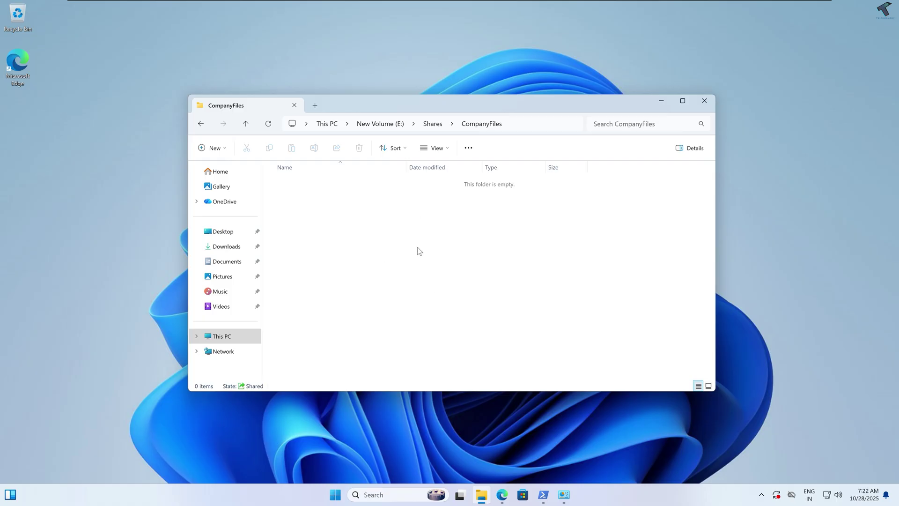
- Open Command Prompt on the server and run ipconfig to look up its IPv4 address
{"action": "left_click", "coordinate": [334, 495]}
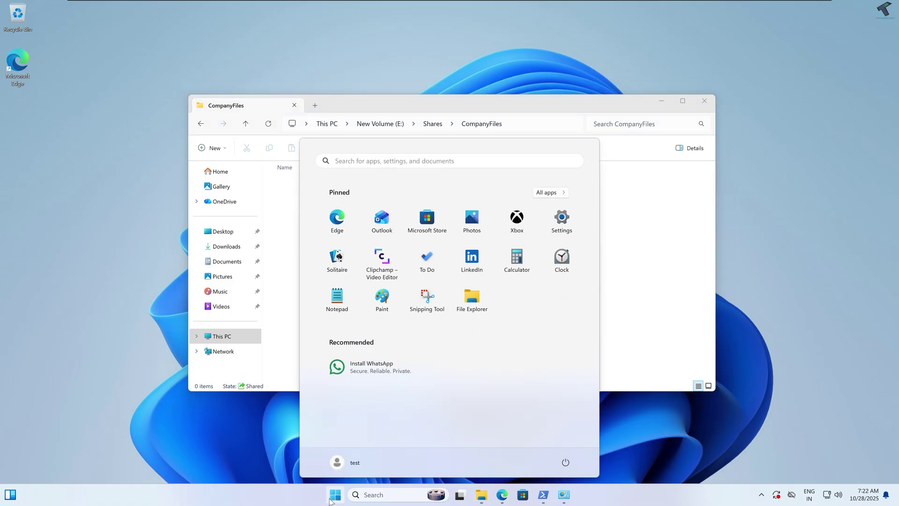
{"action": "type", "text": "cmd"}
{"action": "key", "text": "Return"}
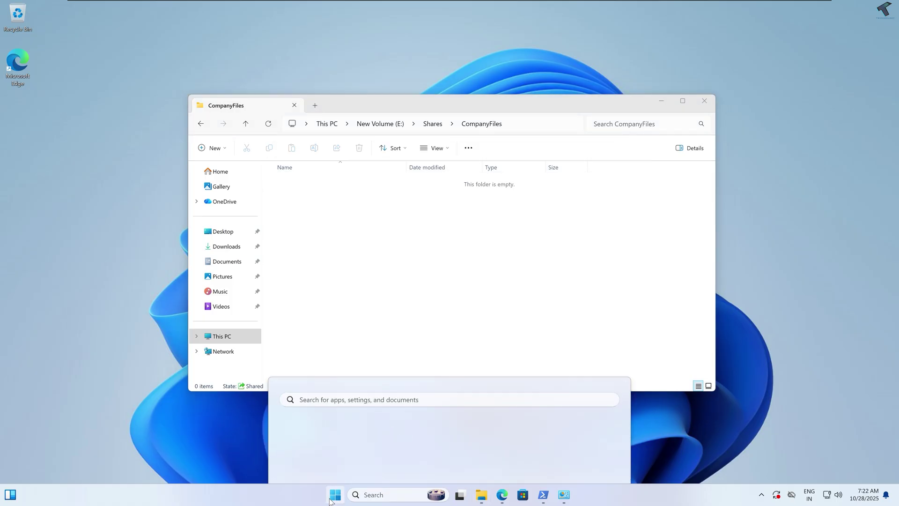
{"action": "left_click_drag", "start_coordinate": [287, 44], "coordinate": [459, 135]}
{"action": "type", "text": "ipcon"}
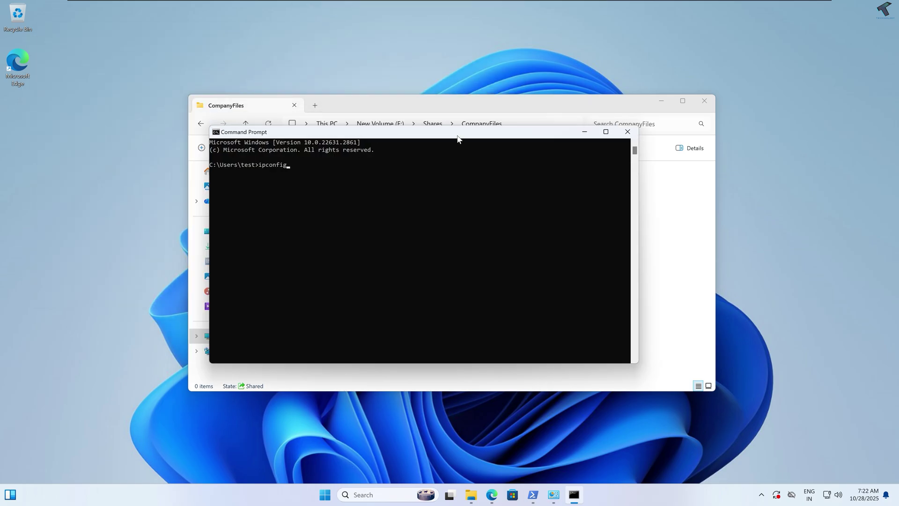
{"action": "type", "text": "fig"}
{"action": "key", "text": "Return"}
{"action": "left_click_drag", "start_coordinate": [347, 233], "coordinate": [387, 235]}
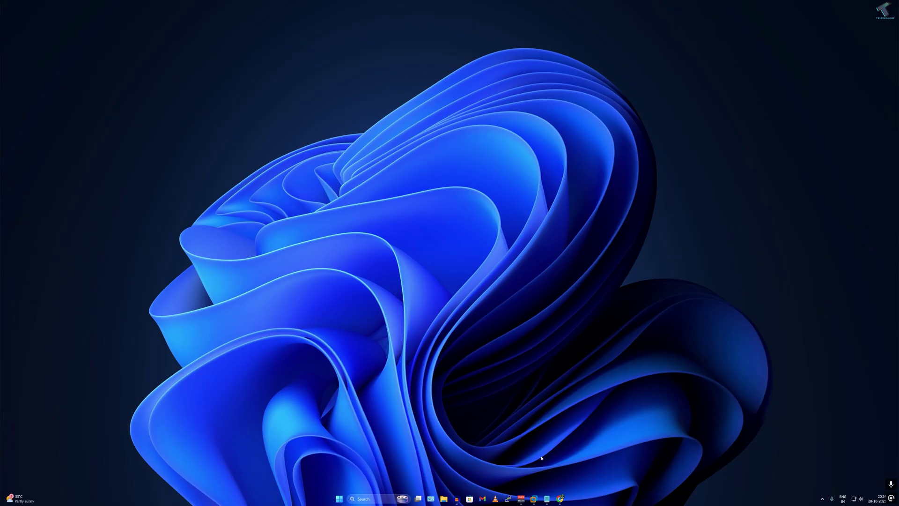
- Switch to the client PC, run ipconfig in Command Prompt to check its Ethernet adapter's IPv4 address, and minimize the window
{"action": "left_click", "coordinate": [340, 499]}
{"action": "type", "text": "cmd"}
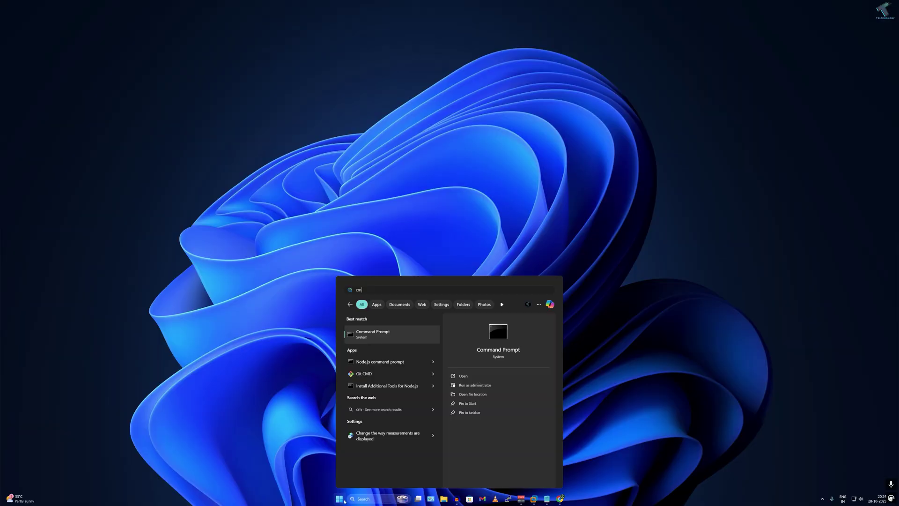
{"action": "key", "text": "Return"}
{"action": "type", "text": "ip"}
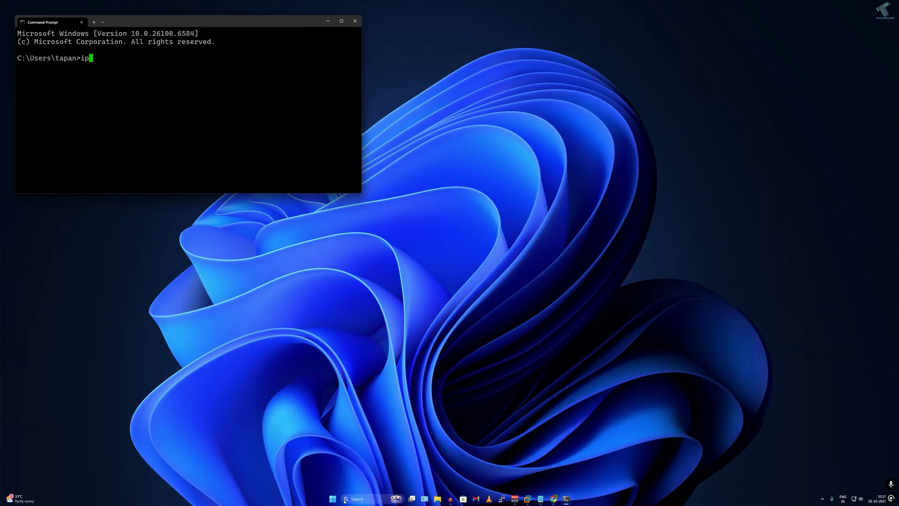
{"action": "type", "text": "config"}
{"action": "key", "text": "Return"}
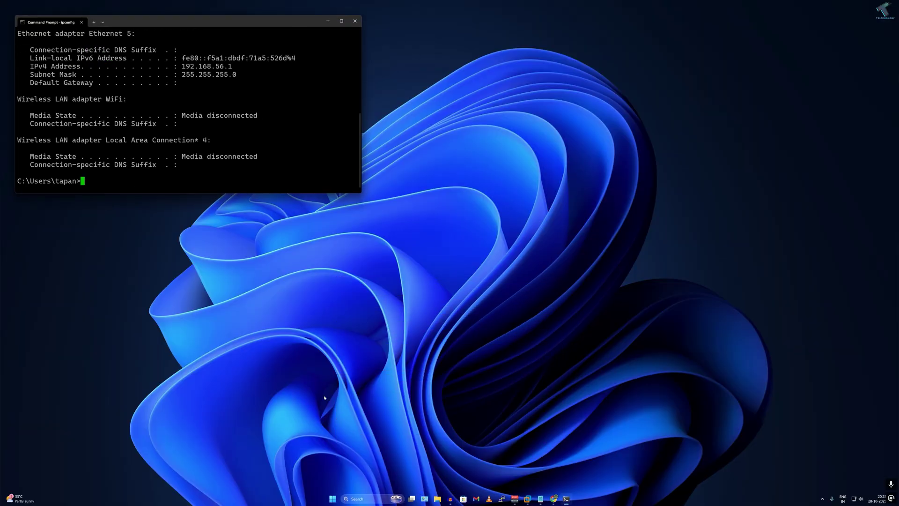
{"action": "scroll", "coordinate": [281, 165], "scroll_direction": "up", "scroll_amount": 4}
{"action": "left_click_drag", "start_coordinate": [262, 22], "coordinate": [496, 218]}
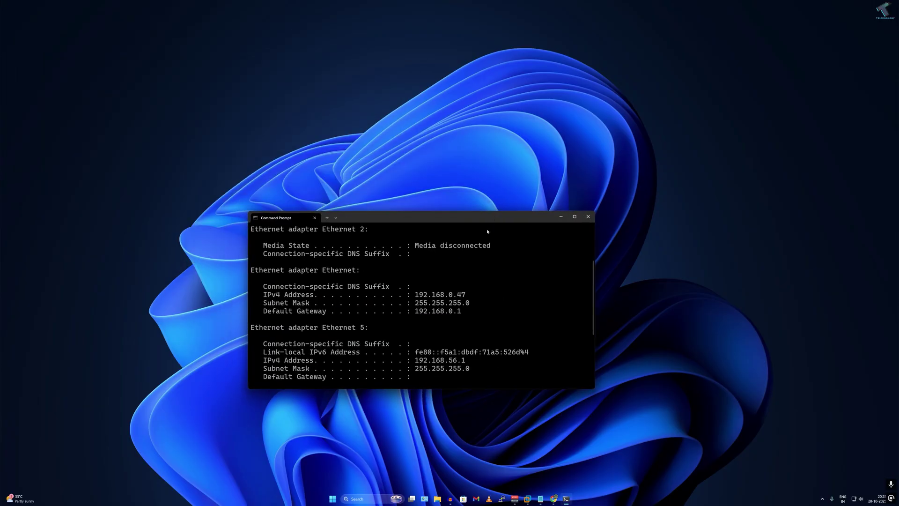
{"action": "left_click_drag", "start_coordinate": [418, 294], "coordinate": [471, 299]}
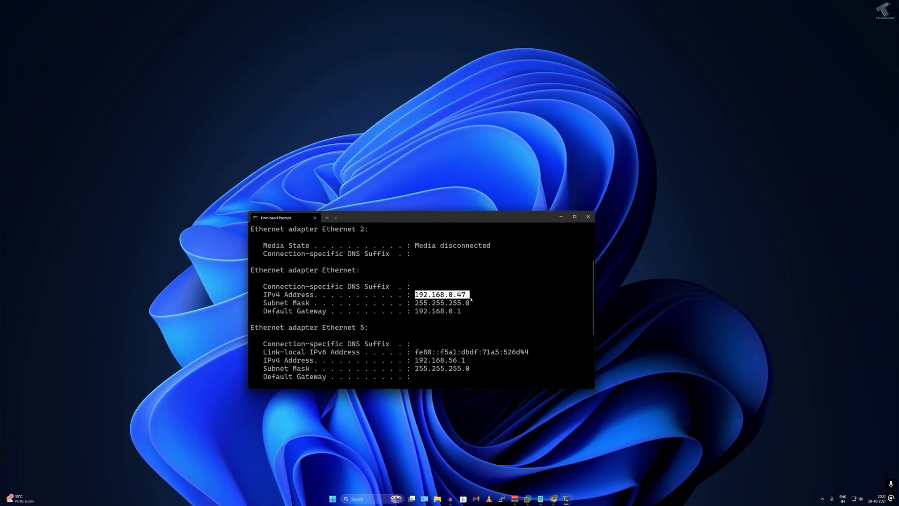
{"action": "key", "text": "alt+F4"}
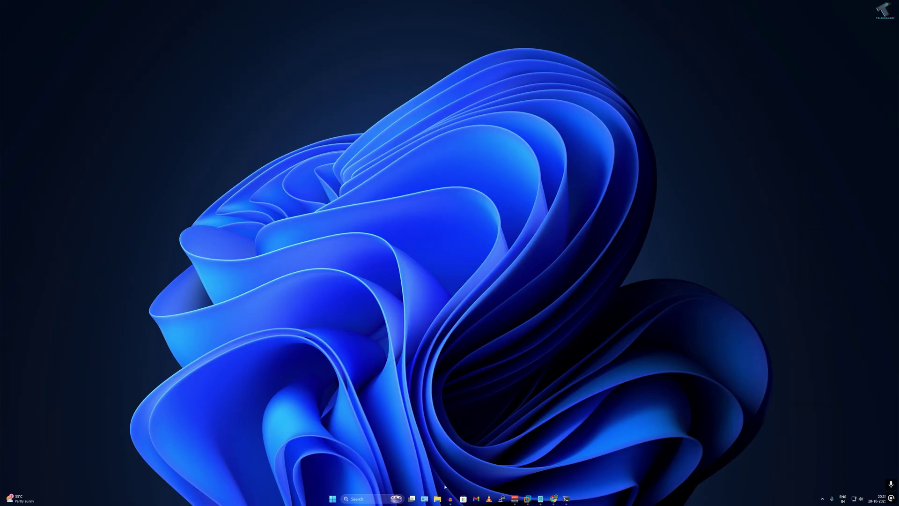
- Open the shared folder \\192.168.0.61\CompanyFiles in File Explorer on the client PC
{"action": "key", "text": "super+e"}
{"action": "left_click", "coordinate": [307, 228]}
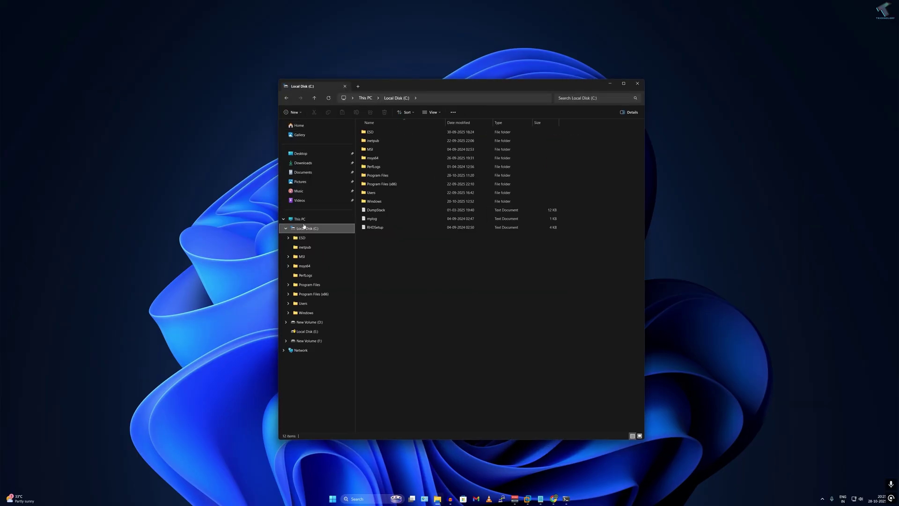
{"action": "left_click", "coordinate": [305, 220]}
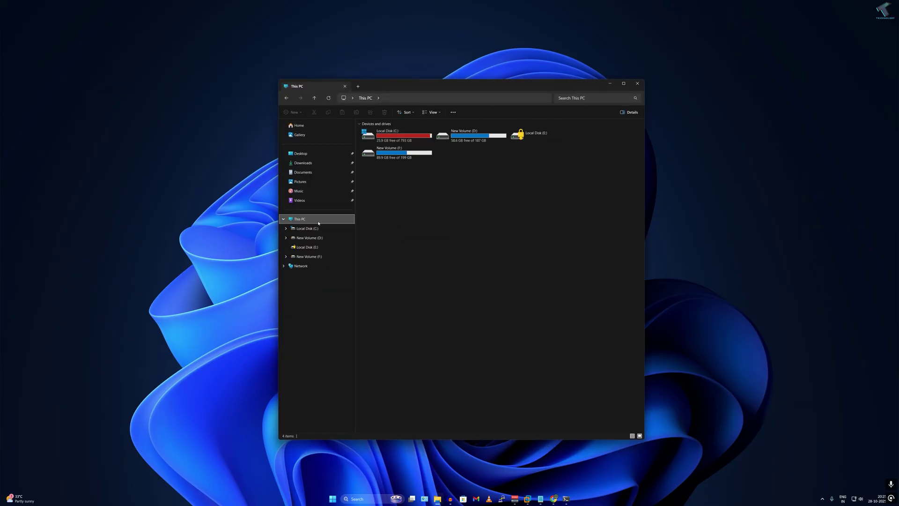
{"action": "left_click", "coordinate": [371, 98]}
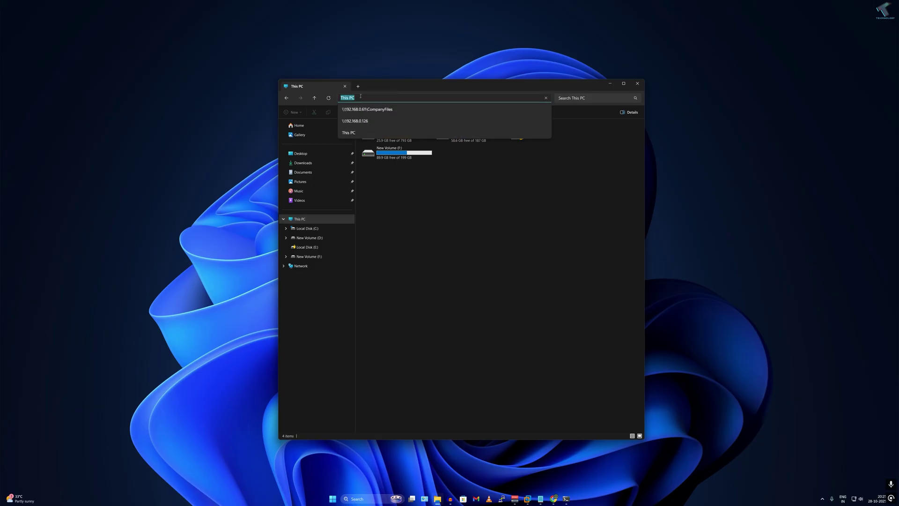
{"action": "key", "text": "BackSpace"}
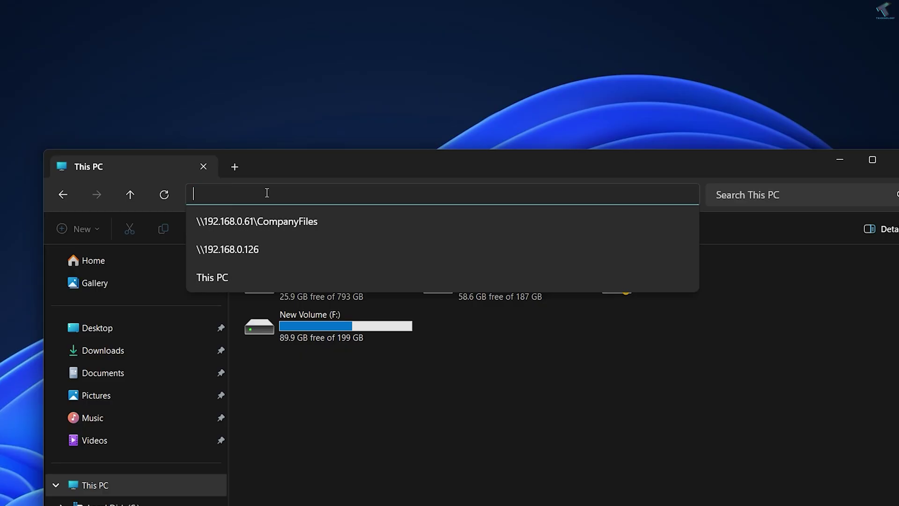
{"action": "type", "text": "\\"}
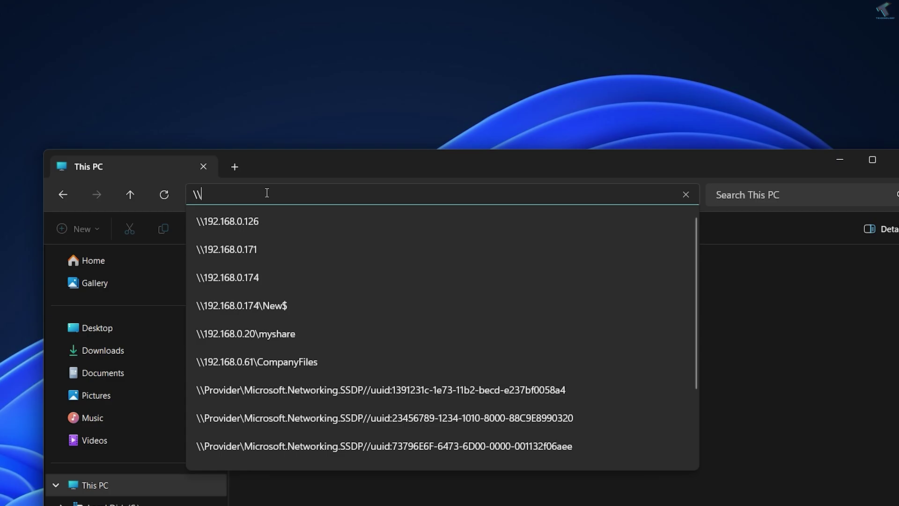
{"action": "type", "text": "192.168.0.61"}
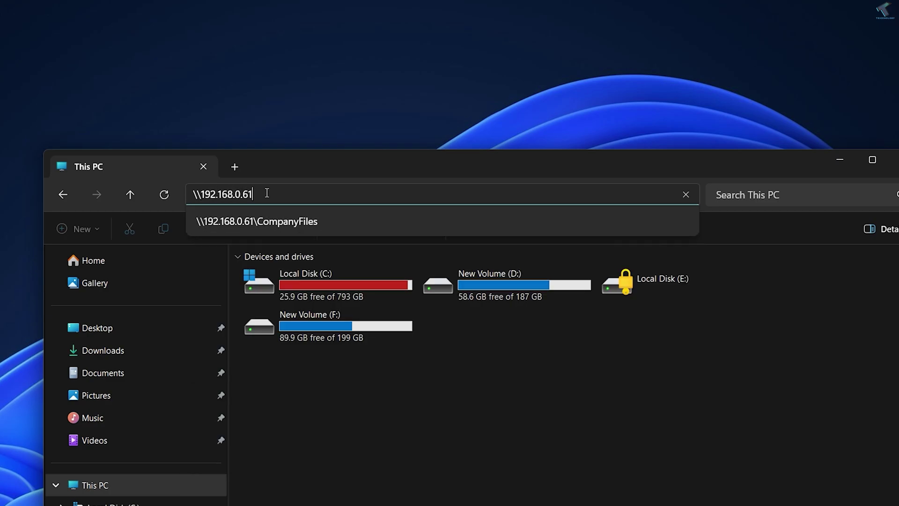
{"action": "type", "text": "\\CompanyFiles"}
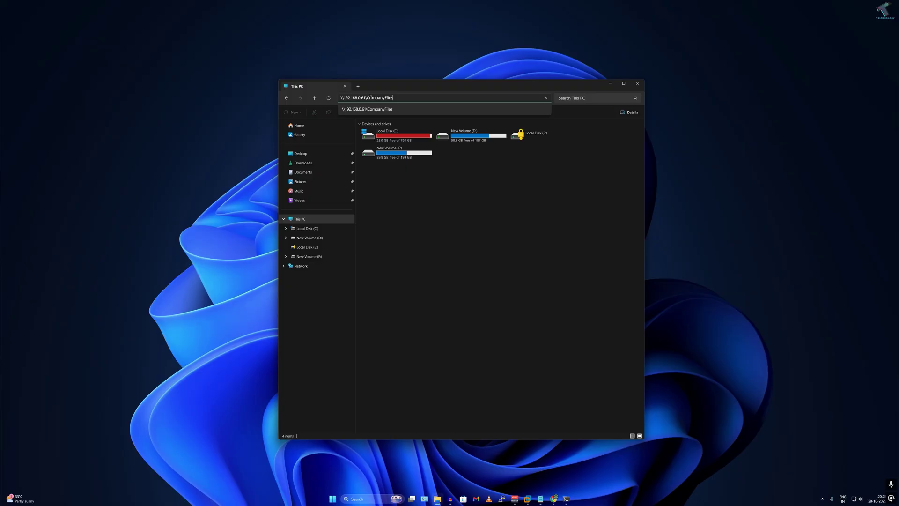
{"action": "key", "text": "Return"}
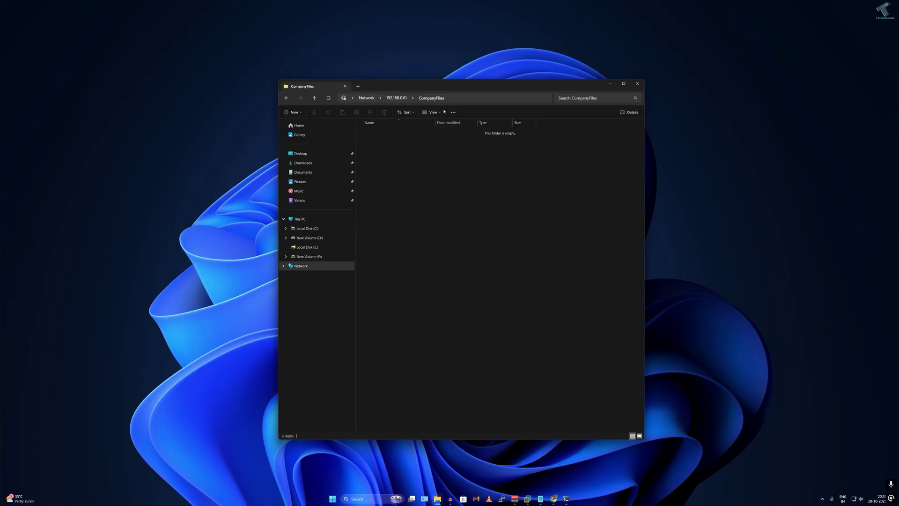
- Map the CompanyFiles share on 192.168.0.61 as network drive Z: from This PC, and close the mapped drive's window
{"action": "left_click", "coordinate": [300, 218]}
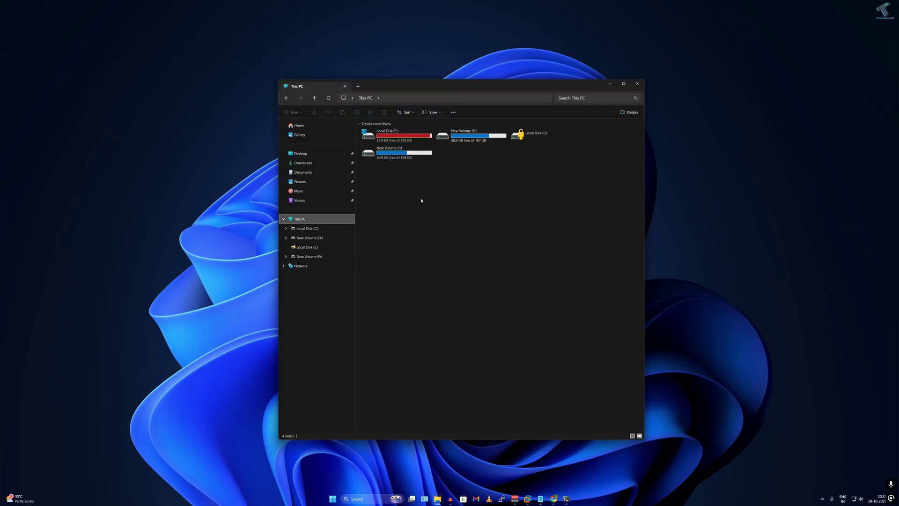
{"action": "left_click", "coordinate": [453, 112]}
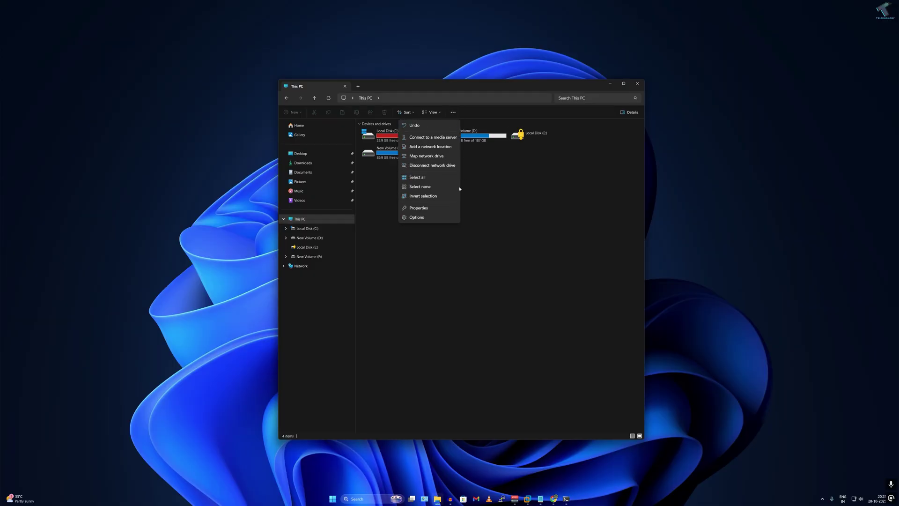
{"action": "left_click", "coordinate": [426, 156]}
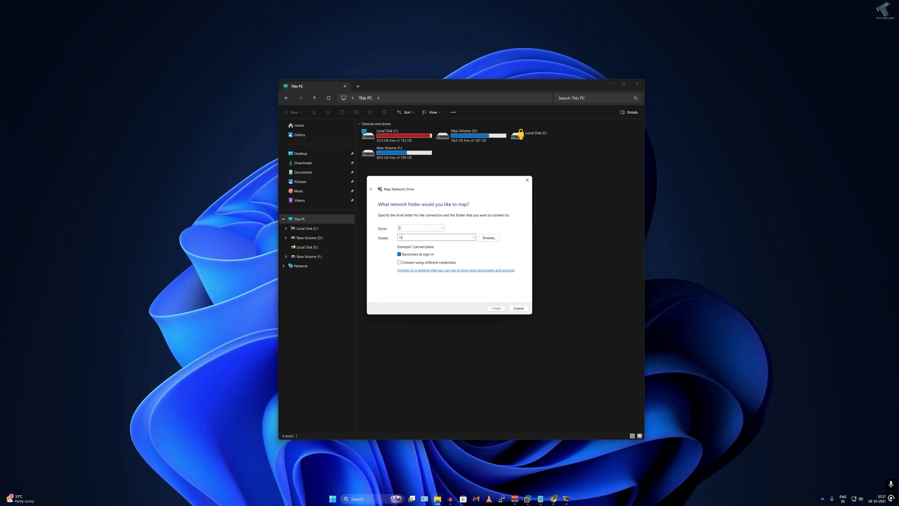
{"action": "type", "text": "\\\\19"}
{"action": "left_click", "coordinate": [489, 238]}
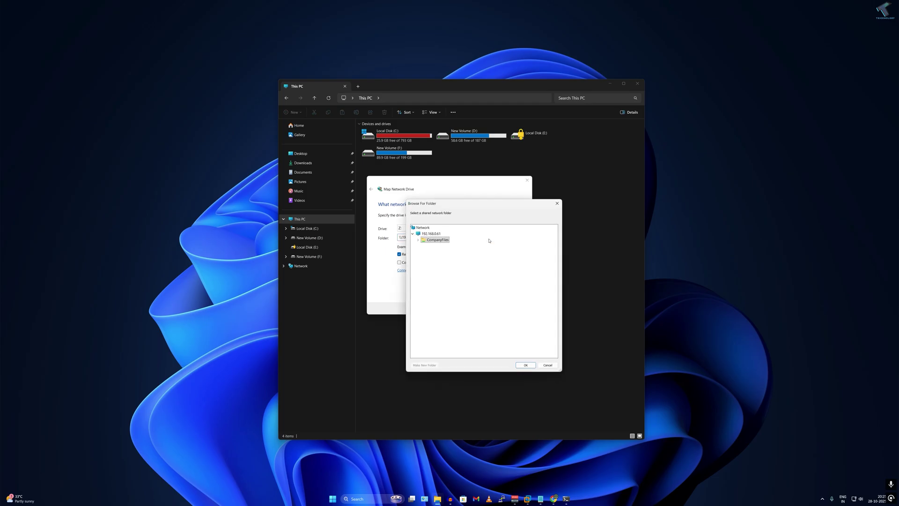
{"action": "left_click", "coordinate": [433, 240]}
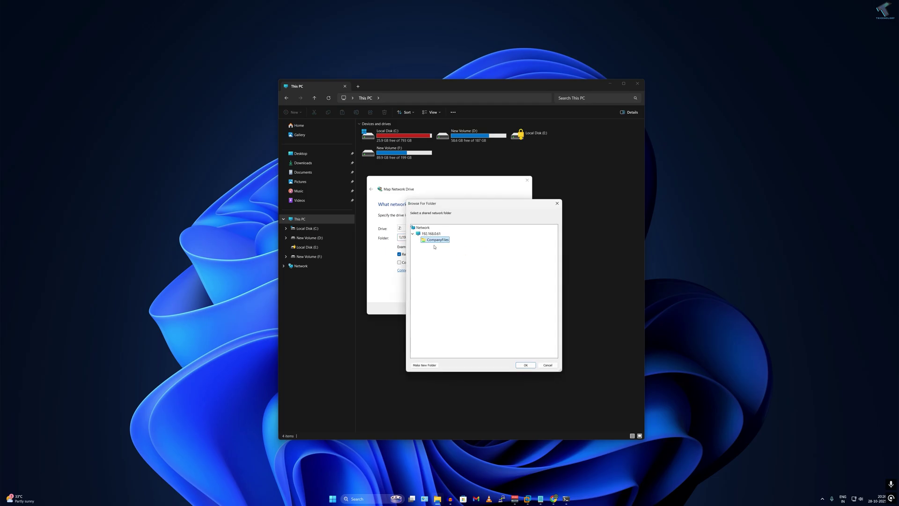
{"action": "left_click", "coordinate": [526, 365]}
{"action": "left_click", "coordinate": [496, 308]}
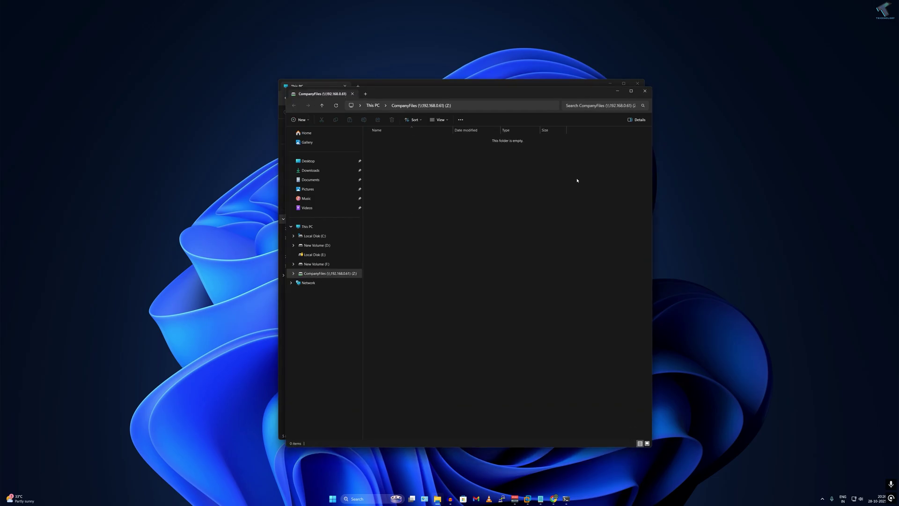
{"action": "left_click", "coordinate": [644, 91]}
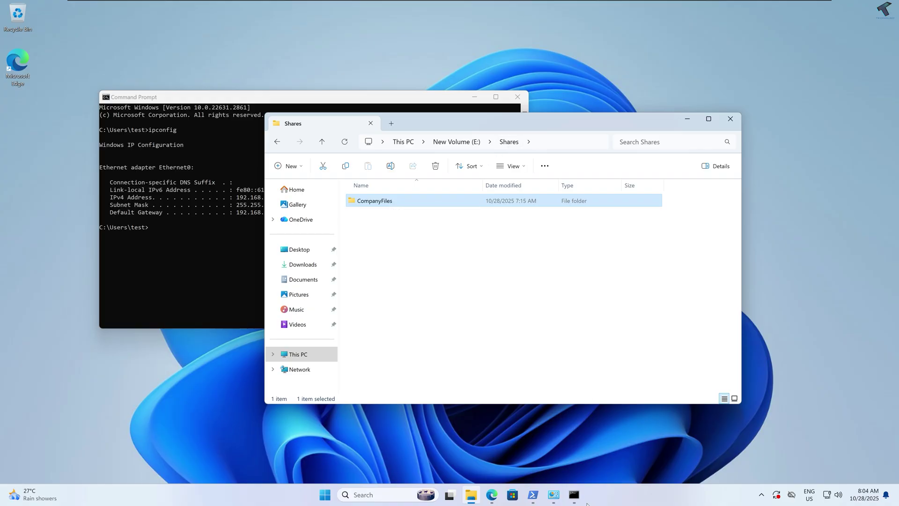
- Switch to Microsoft Edge on the server, search the web for Trailscale, and open tailscale.com, closing the search results
{"action": "left_click", "coordinate": [493, 496]}
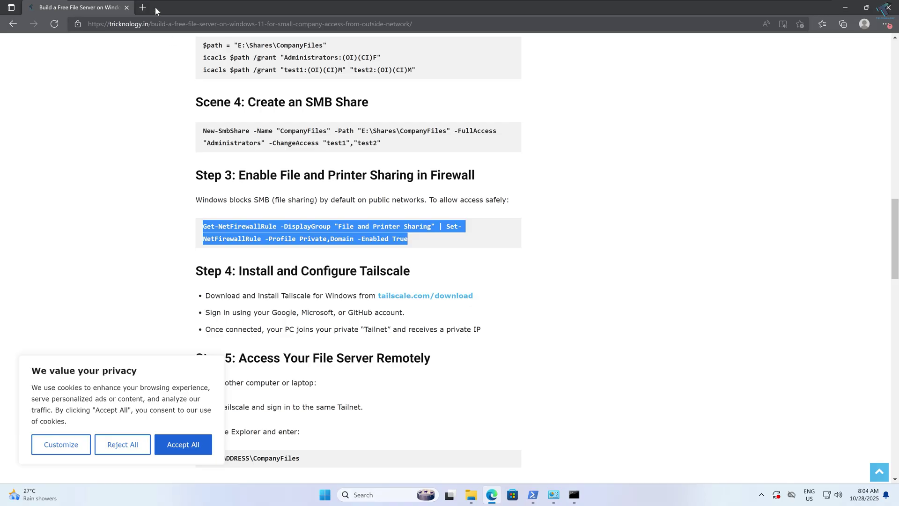
{"action": "left_click", "coordinate": [155, 6]}
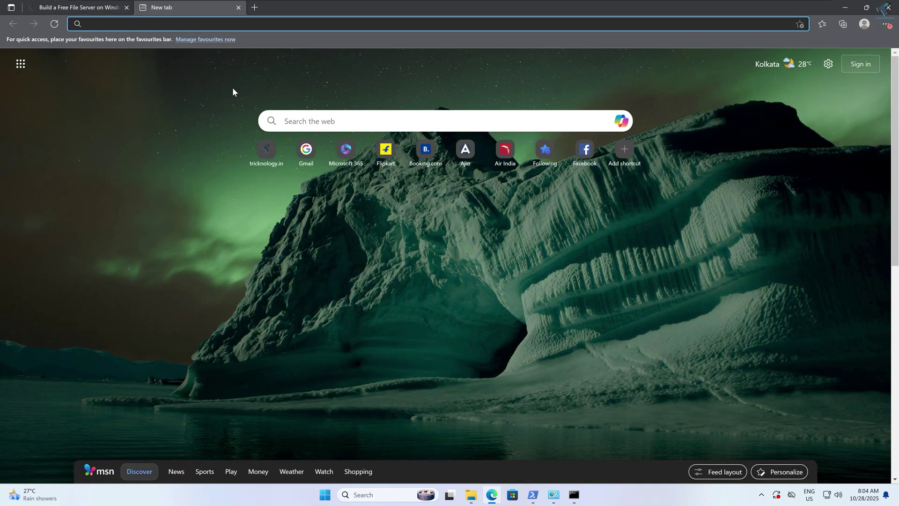
{"action": "type", "text": "Trail"}
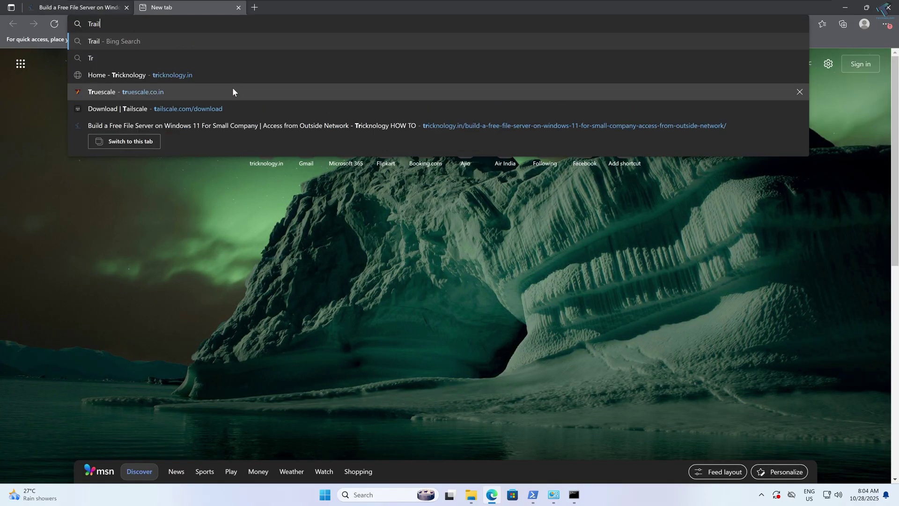
{"action": "type", "text": "scale"}
{"action": "key", "text": "Return"}
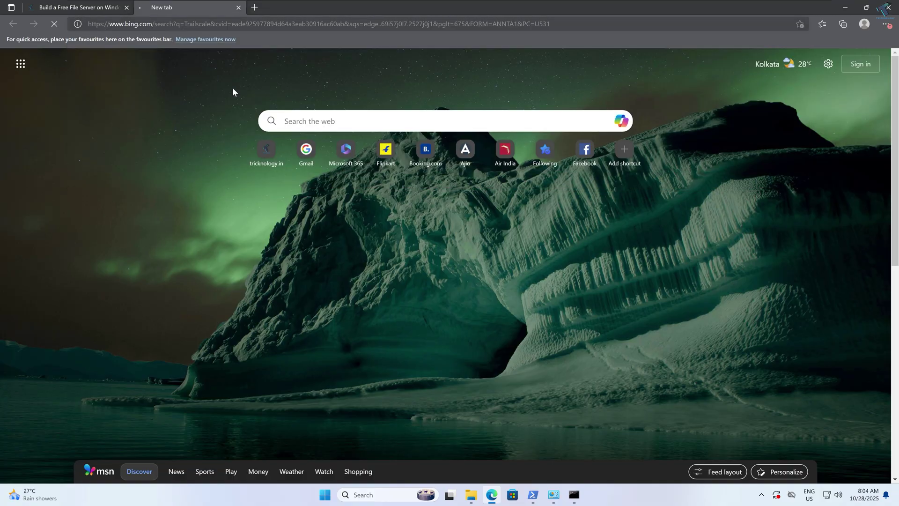
{"action": "scroll", "coordinate": [140, 142], "scroll_direction": "down", "scroll_amount": 3}
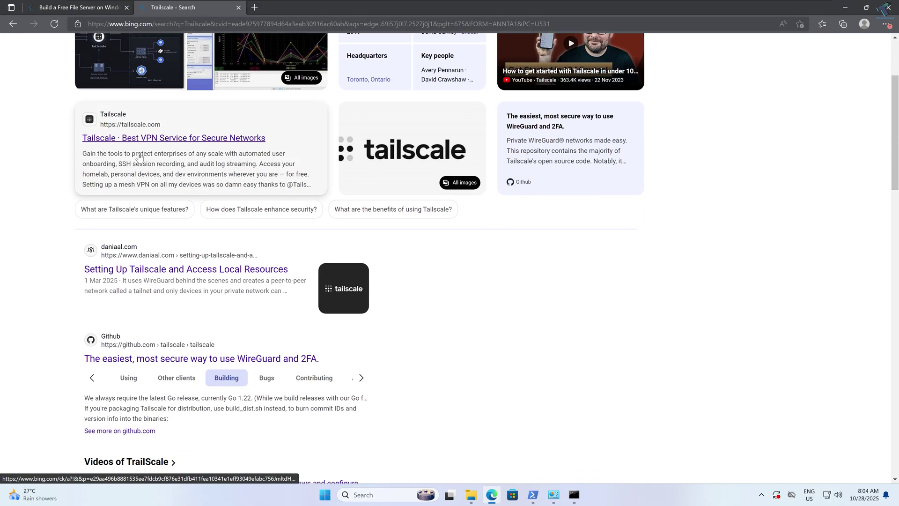
{"action": "left_click", "coordinate": [176, 138]}
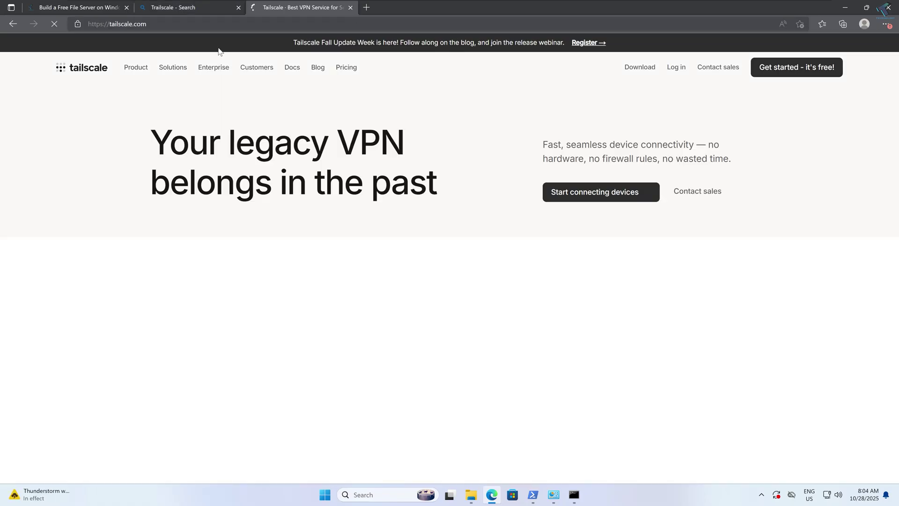
{"action": "middle_click", "coordinate": [190, 13]}
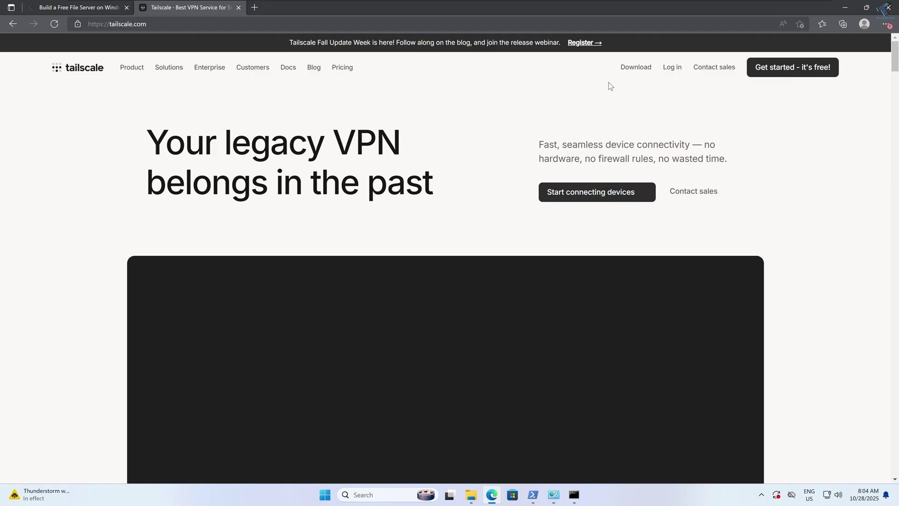
- Download Tailscale for Windows, launch tailscale-setup-1.90.3.exe, and minimize the browser
{"action": "left_click", "coordinate": [638, 68]}
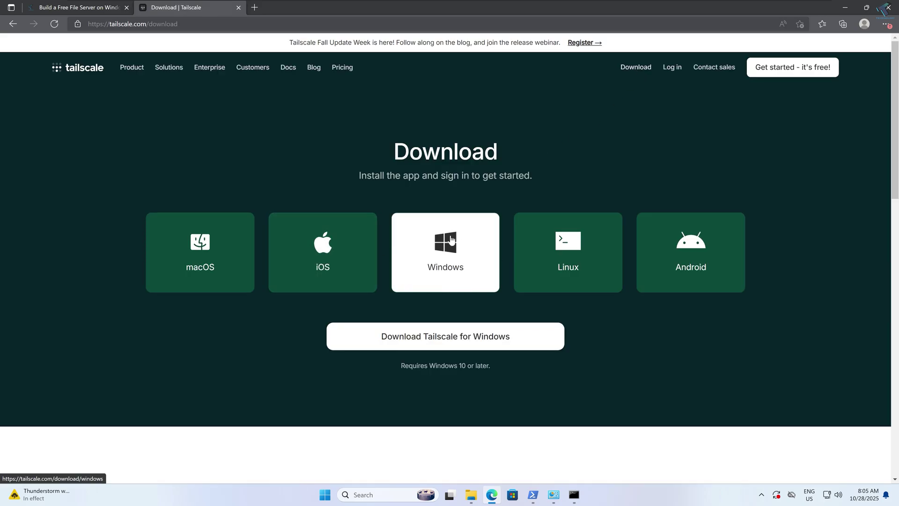
{"action": "left_click", "coordinate": [330, 277]}
{"action": "left_click", "coordinate": [222, 263]}
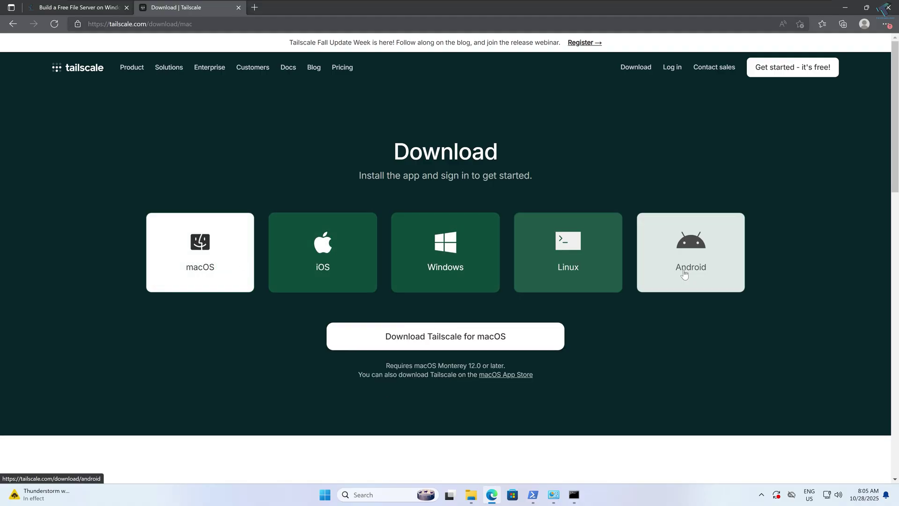
{"action": "left_click", "coordinate": [441, 268]}
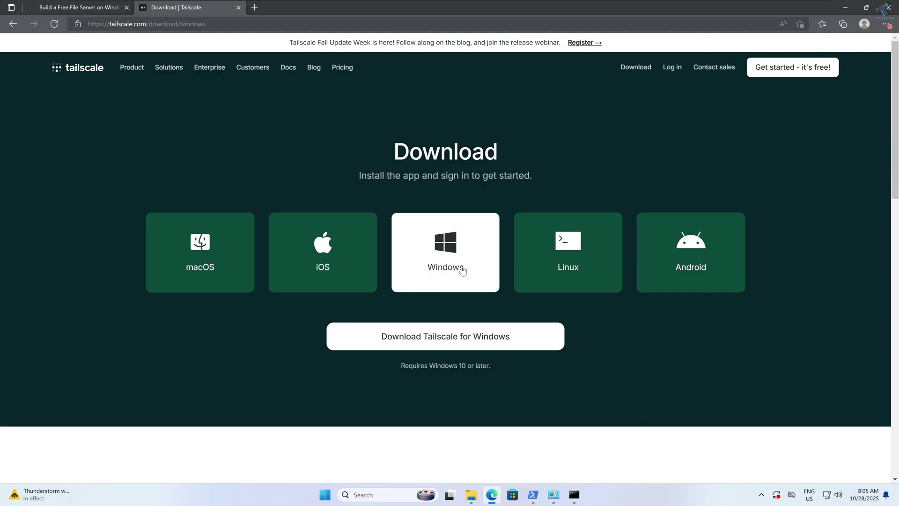
{"action": "left_click", "coordinate": [439, 346]}
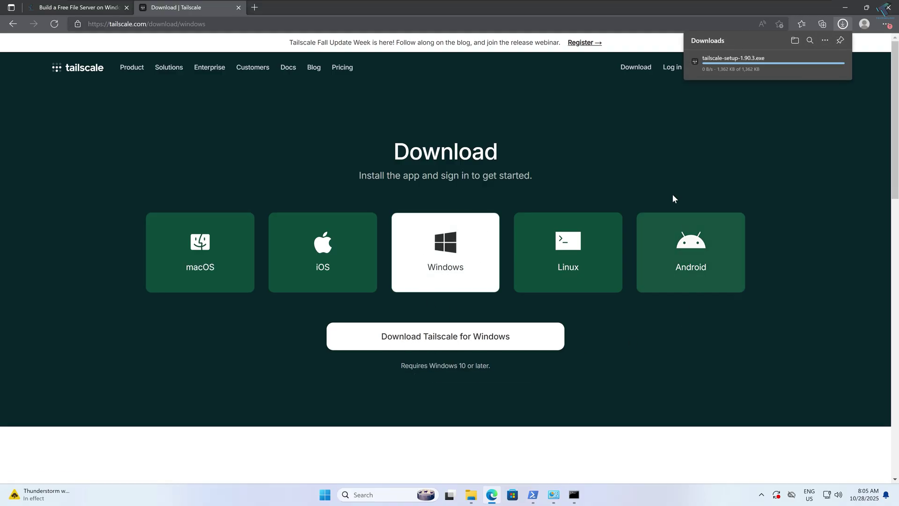
{"action": "left_click", "coordinate": [711, 65]}
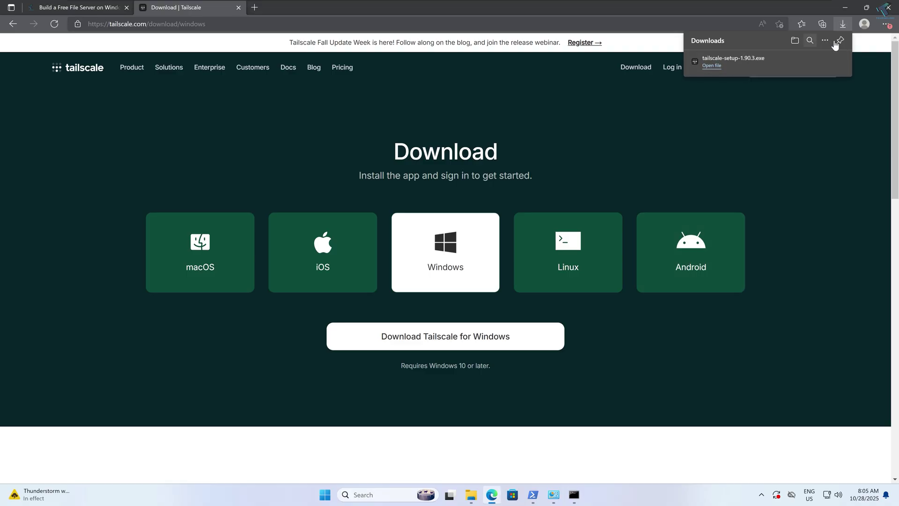
{"action": "left_click", "coordinate": [845, 7]}
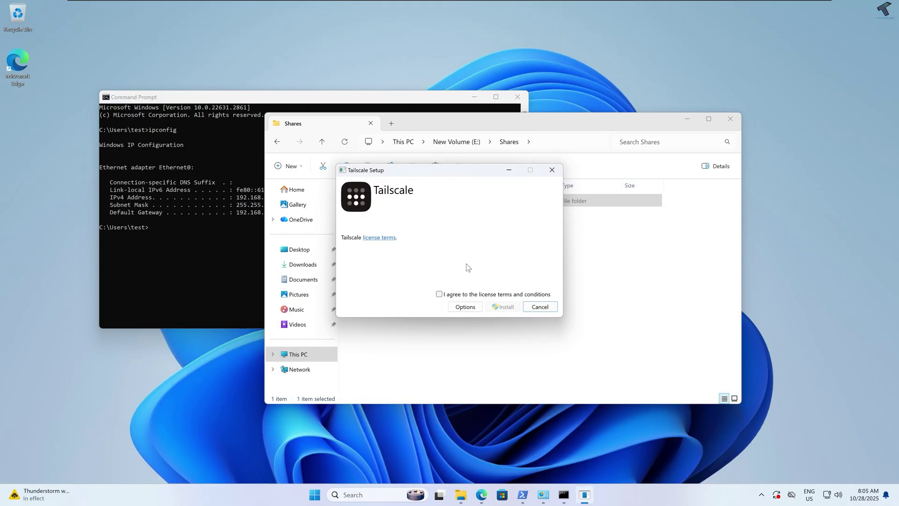
- Agree to the Tailscale license terms and conditions and install the program
{"action": "left_click", "coordinate": [439, 294]}
{"action": "left_click", "coordinate": [502, 307]}
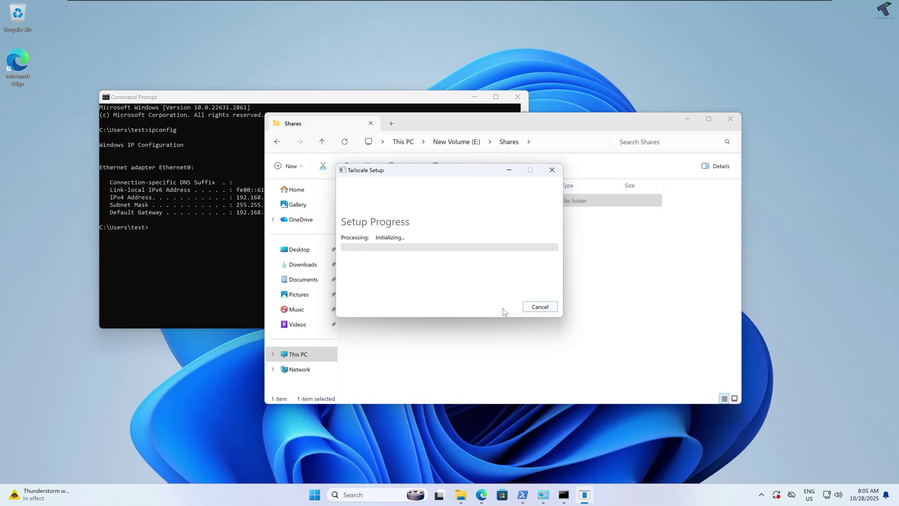
{"action": "left_click", "coordinate": [417, 326]}
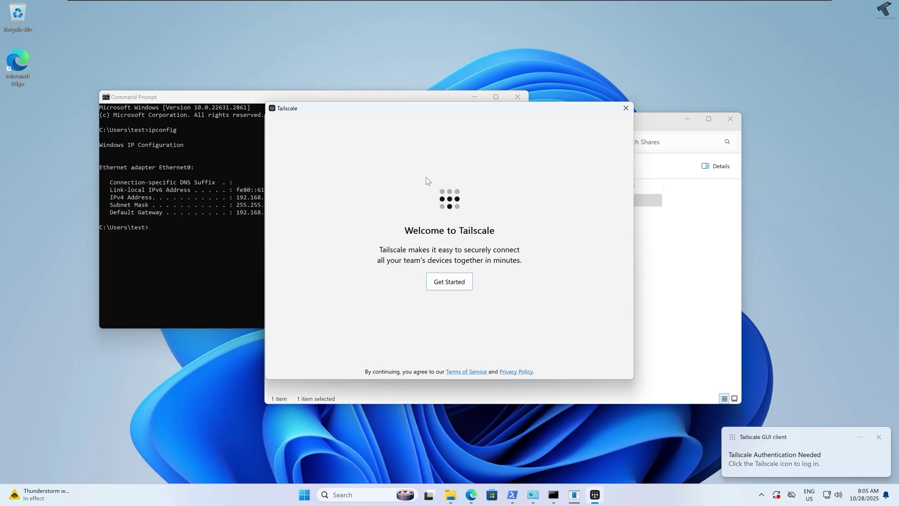
- Get started in Tailscale and sign in to the network with a Microsoft account to connect the server
{"action": "left_click", "coordinate": [455, 286]}
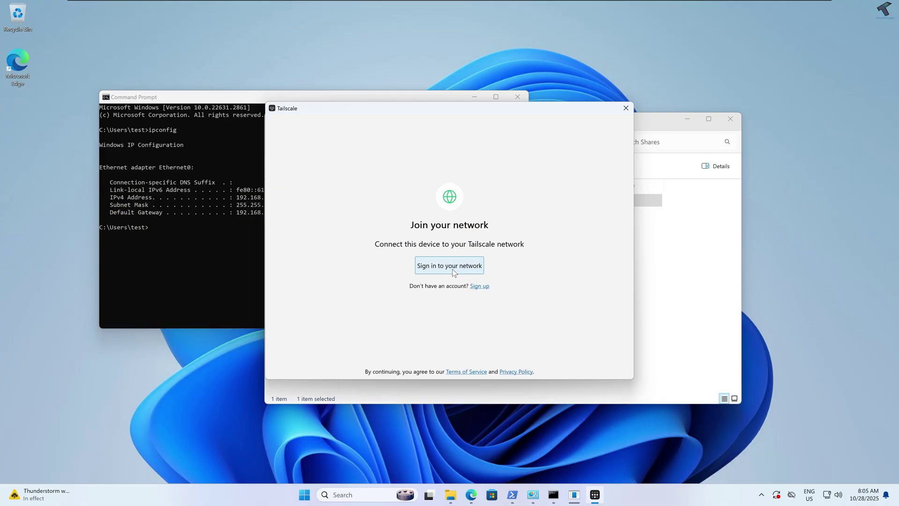
{"action": "left_click", "coordinate": [452, 269]}
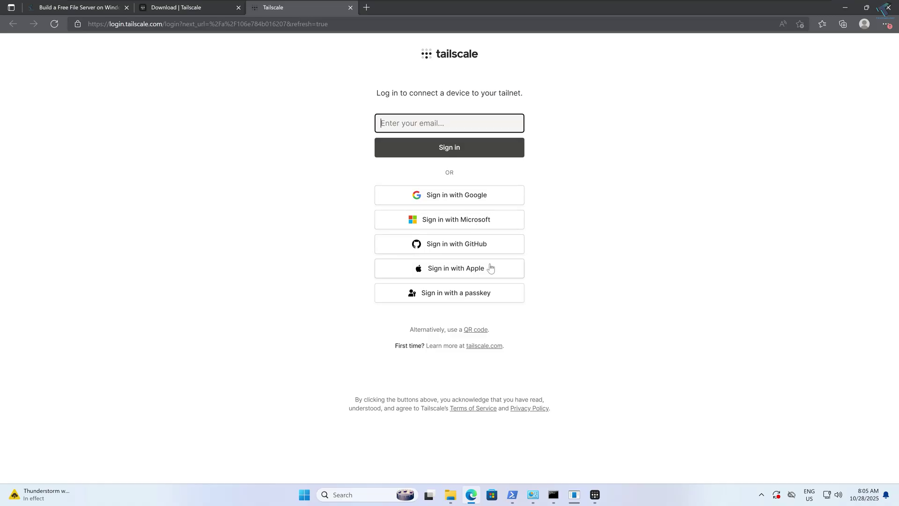
{"action": "left_click", "coordinate": [463, 222]}
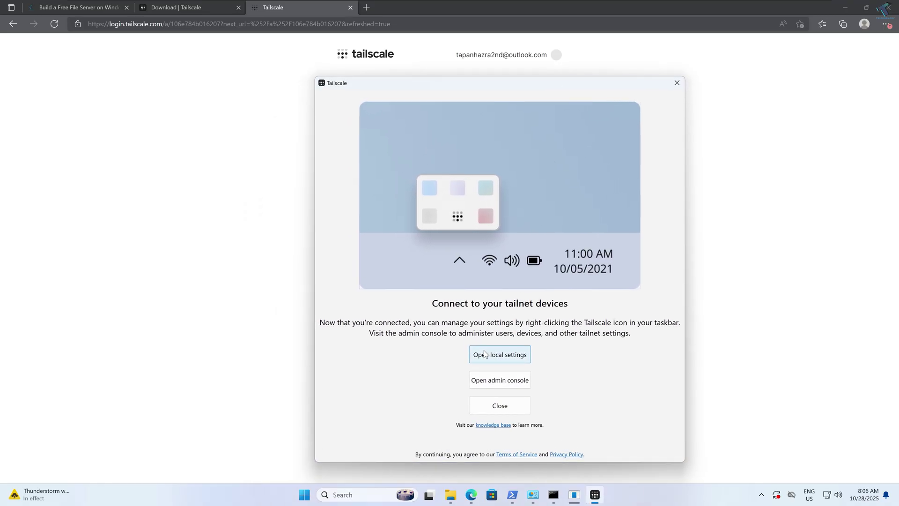
- Open the Tailscale admin console and highlight the server's address in the machine list
{"action": "left_click", "coordinate": [498, 381]}
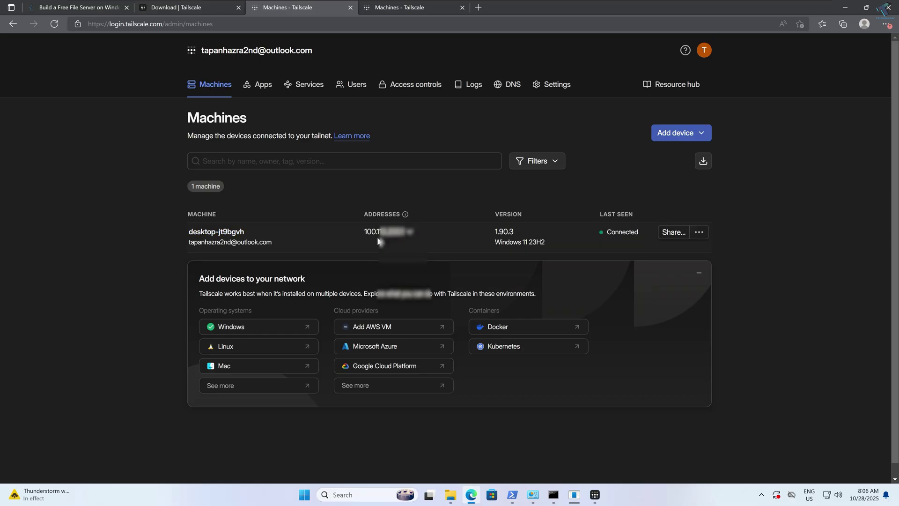
{"action": "left_click_drag", "start_coordinate": [362, 234], "coordinate": [403, 234]}
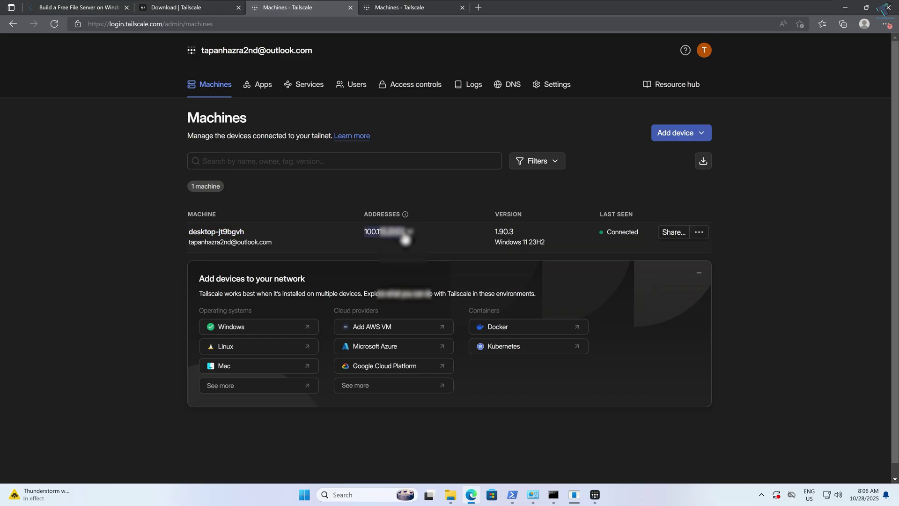
- Switch to Command Prompt, highlight the server's local IPv4 address in the ipconfig output, and minimize the window
{"action": "left_click", "coordinate": [428, 194]}
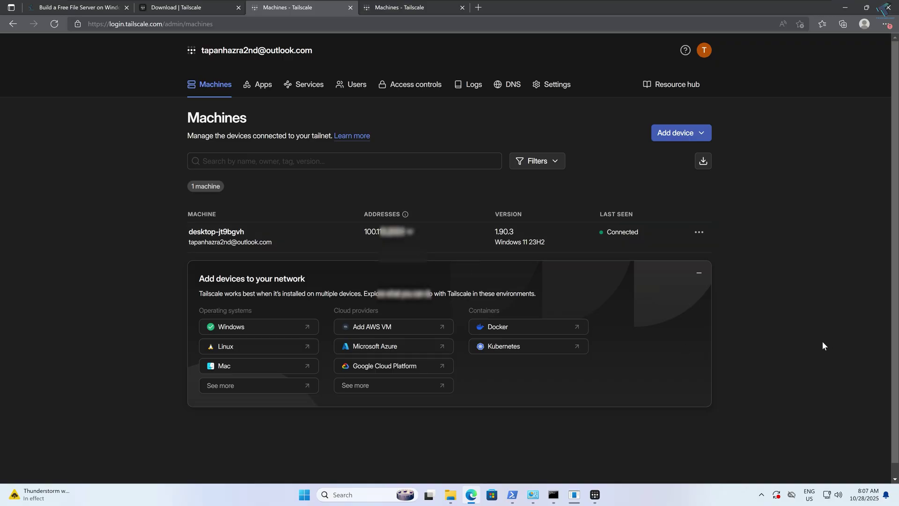
{"action": "left_click", "coordinate": [554, 494]}
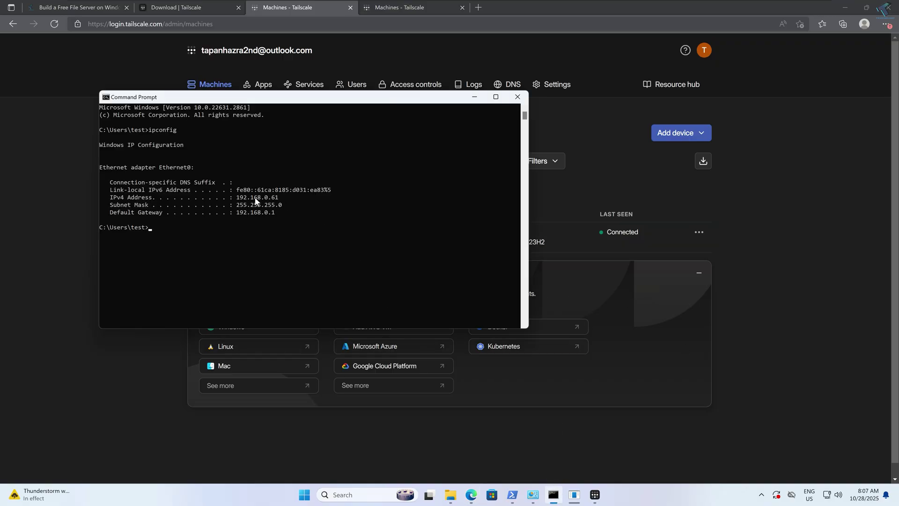
{"action": "left_click_drag", "start_coordinate": [237, 197], "coordinate": [278, 202]}
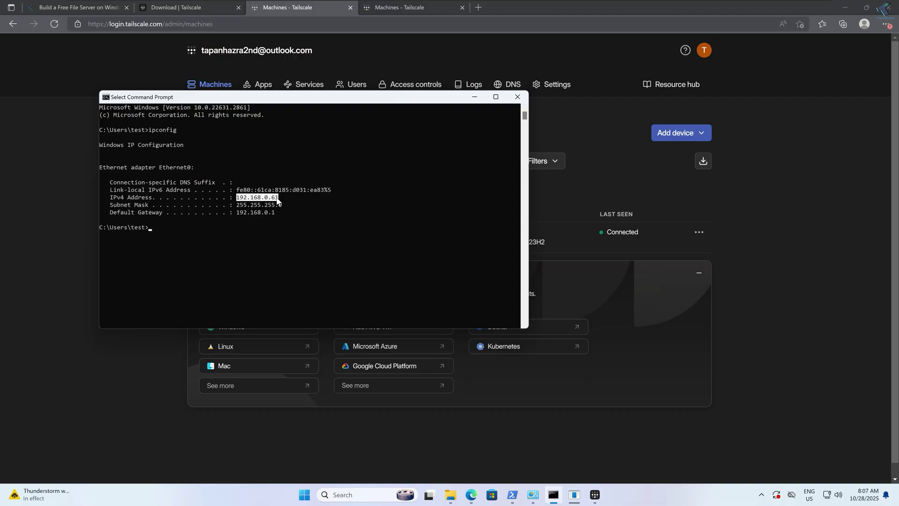
{"action": "left_click", "coordinate": [475, 97]}
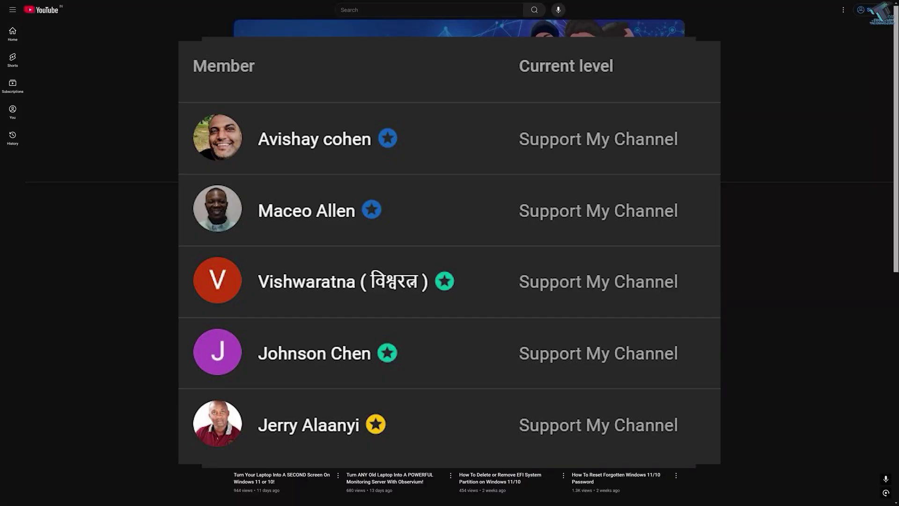
{"action": "scroll", "coordinate": [450, 253], "scroll_direction": "down", "scroll_amount": 5}
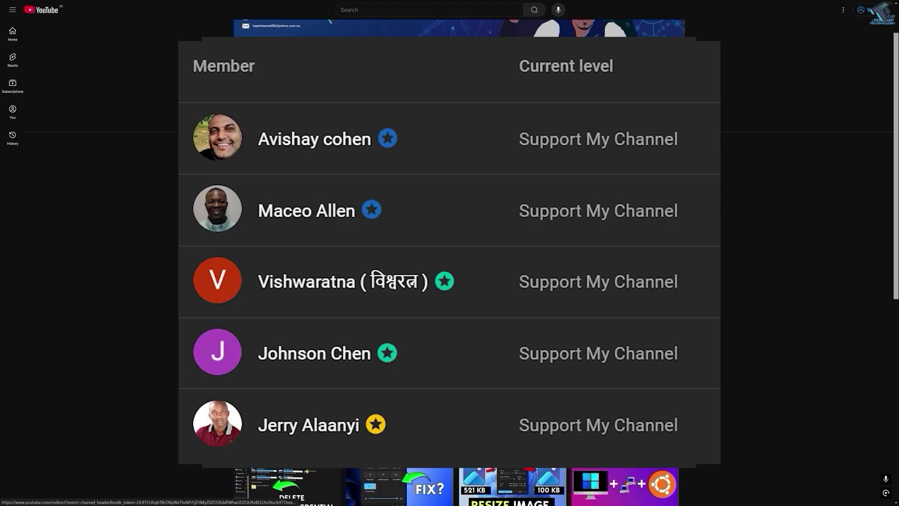
{"action": "scroll", "coordinate": [449, 253], "scroll_direction": "down", "scroll_amount": 2}
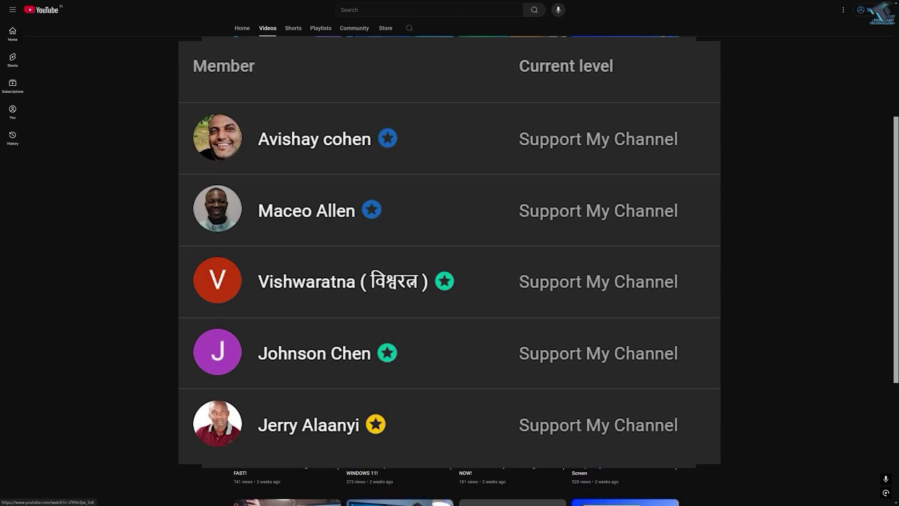
{"action": "scroll", "coordinate": [449, 253], "scroll_direction": "down", "scroll_amount": 3}
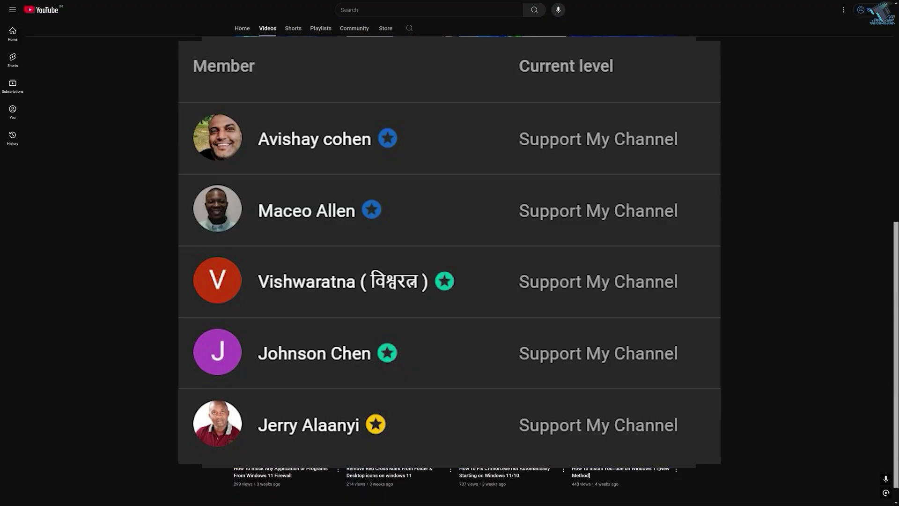
{"action": "scroll", "coordinate": [449, 253], "scroll_direction": "down", "scroll_amount": 5}
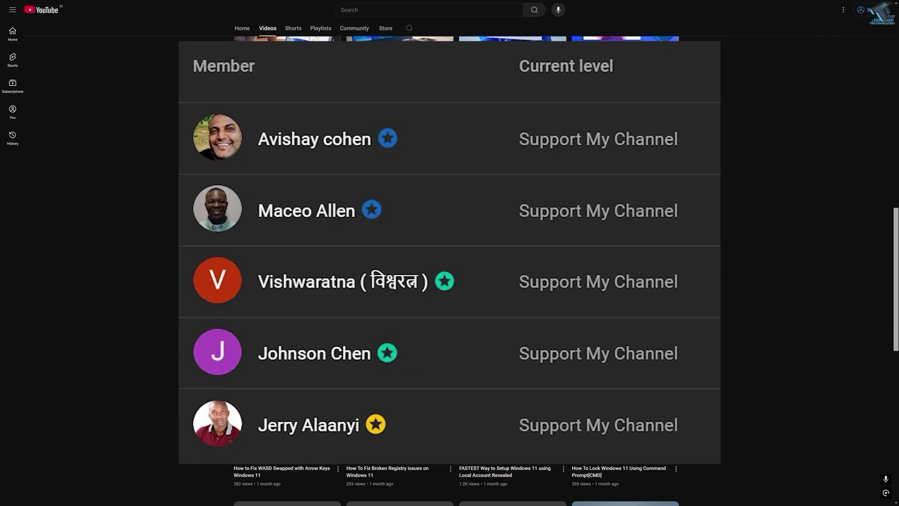
{"action": "scroll", "coordinate": [198, 133], "scroll_direction": "down", "scroll_amount": 7}
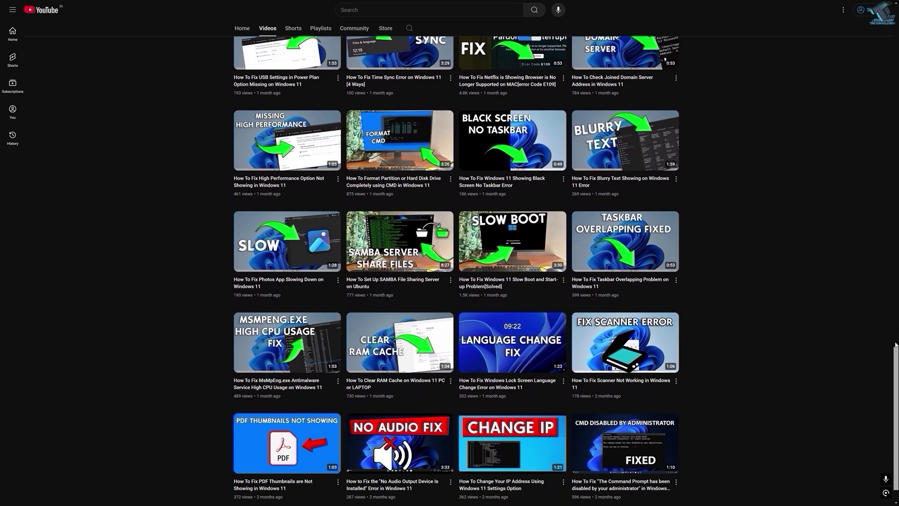
{"action": "left_click_drag", "start_coordinate": [895, 351], "coordinate": [891, 292]}
{"action": "scroll", "coordinate": [381, 130], "scroll_direction": "up", "scroll_amount": 20}
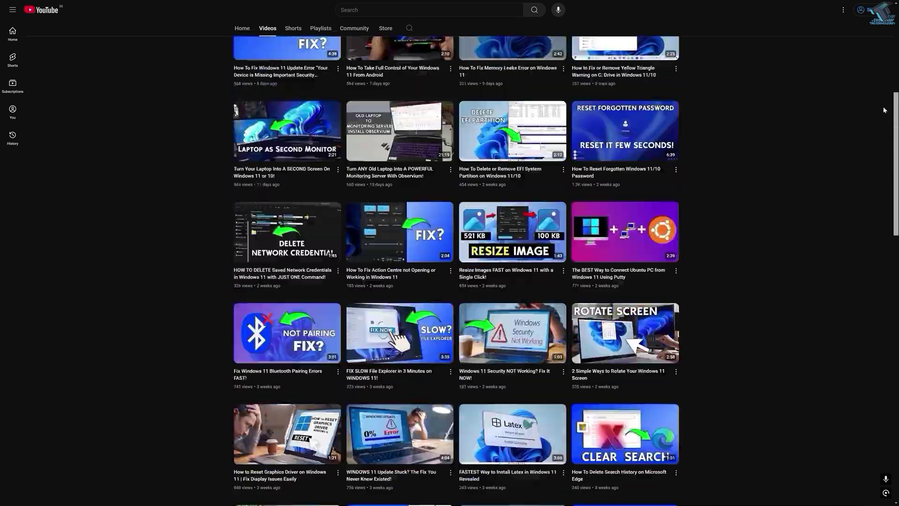